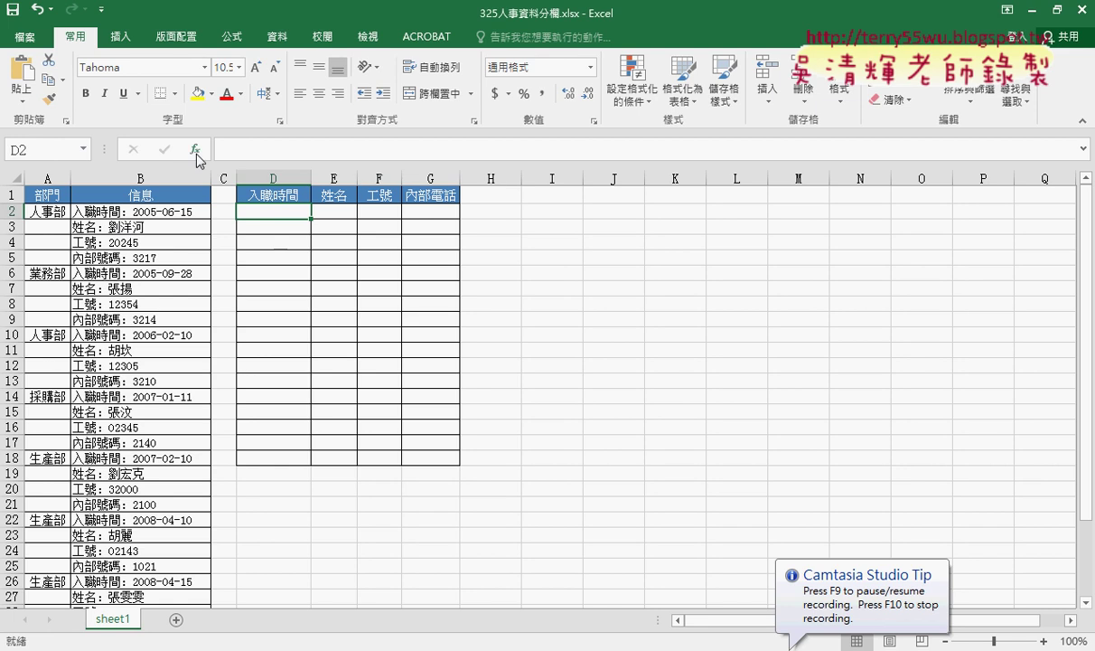
- For D2, filter Insert Function to the 檢視與參照 (Lookup & Reference) category and select INDEX
left_click(195, 149)
left_click(497, 228)
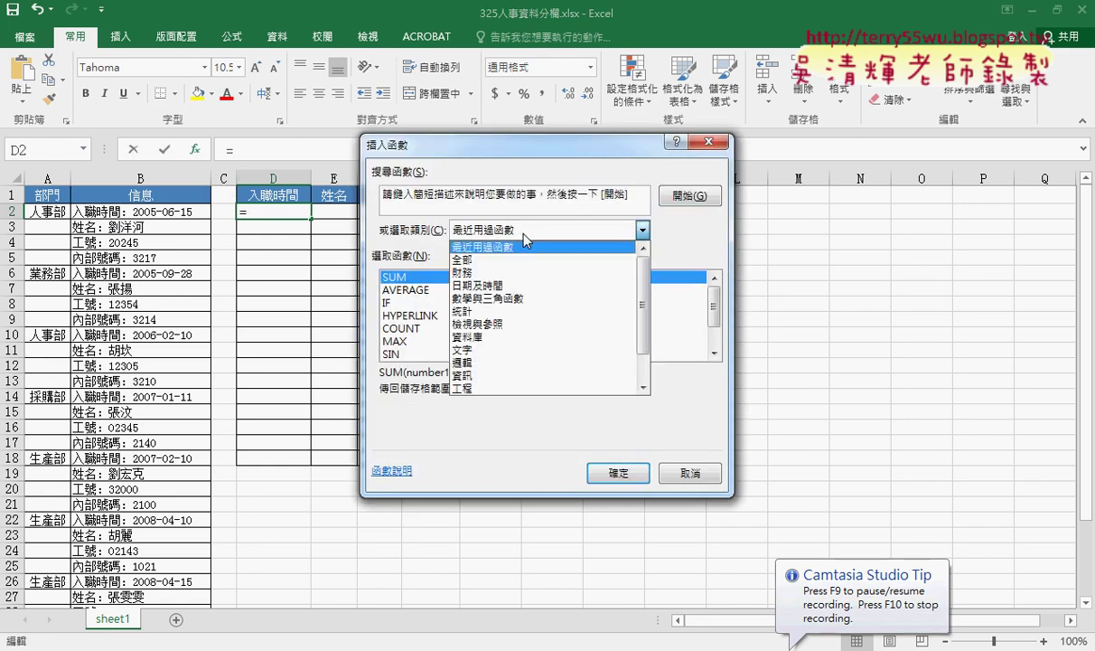
left_click(498, 309)
scroll(673, 289, "down", 4)
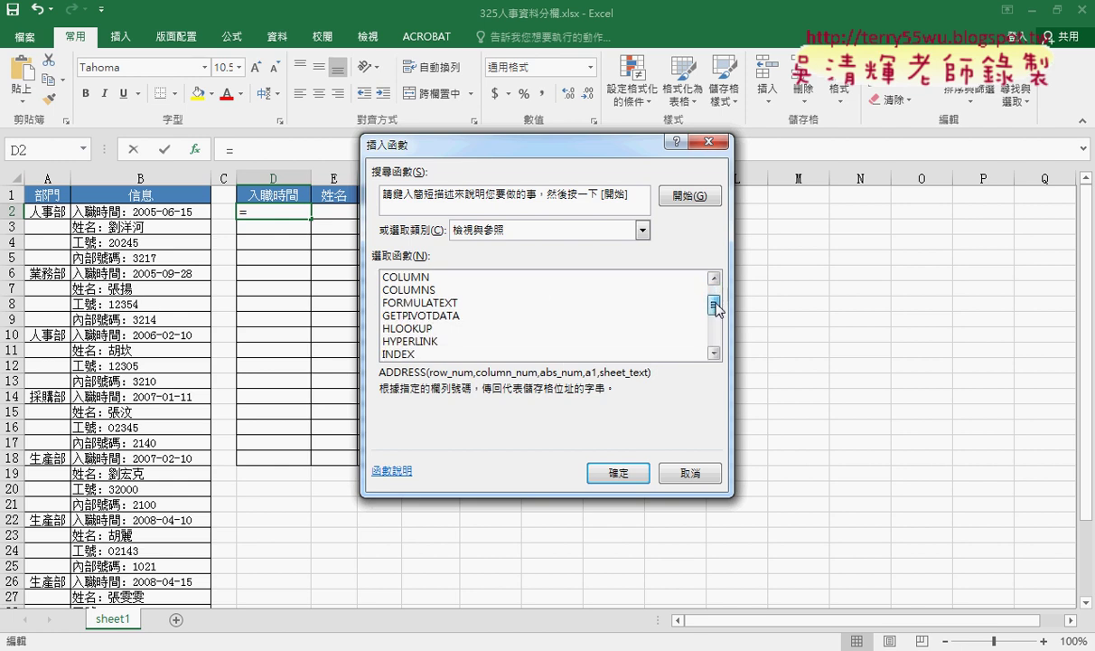
left_click(414, 352)
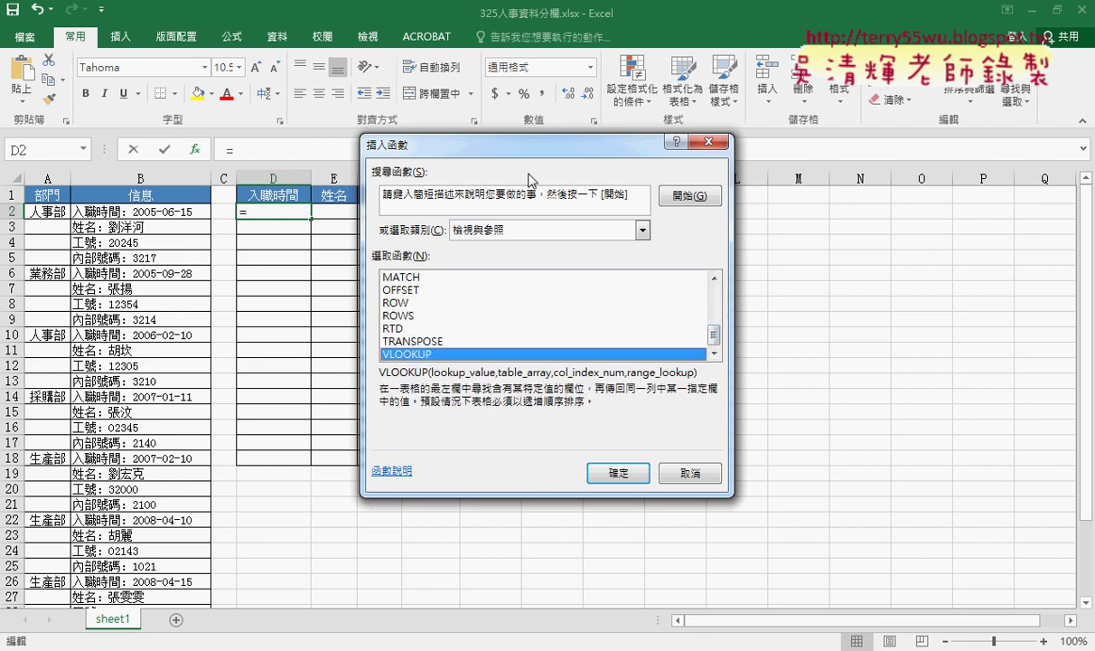
left_click_drag(501, 145, 613, 144)
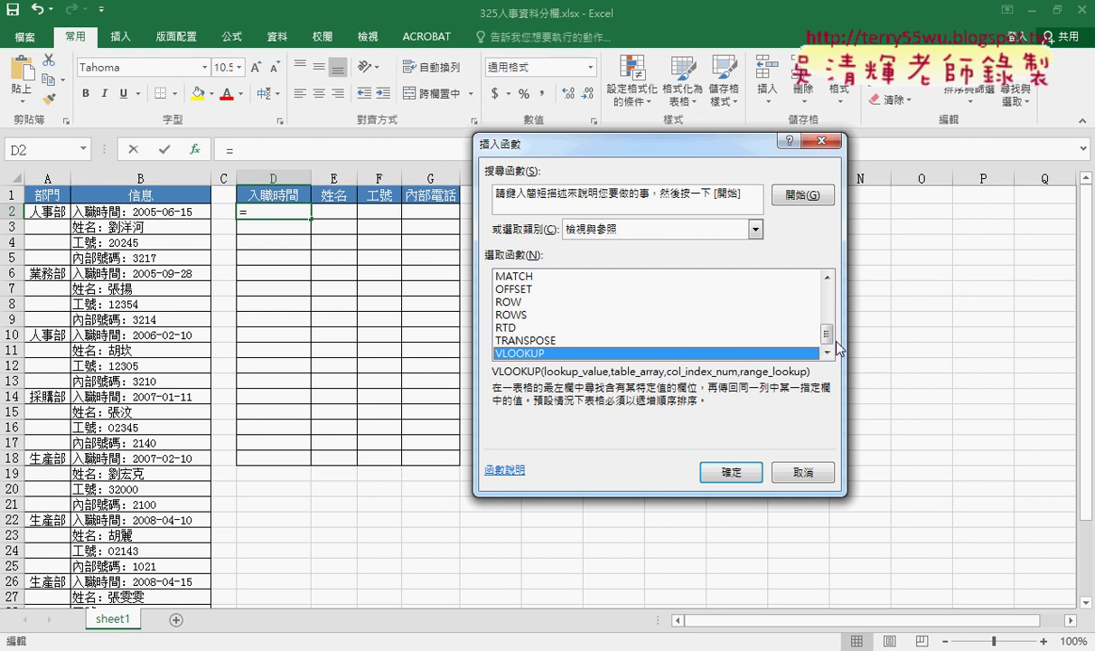
left_click_drag(826, 333, 826, 320)
left_click(531, 278)
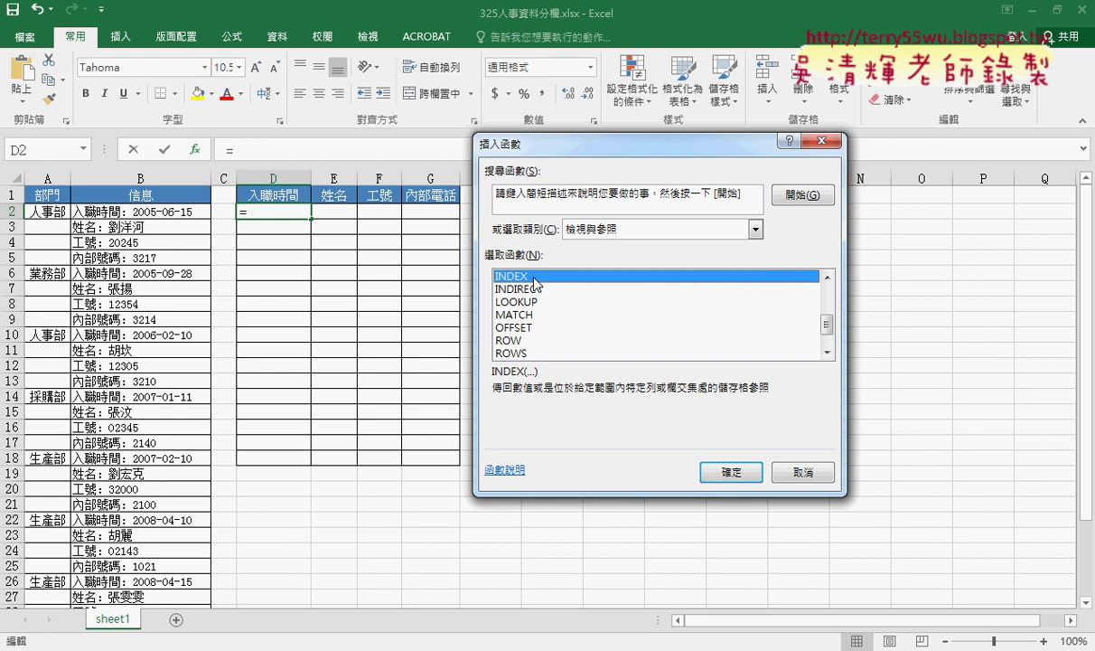
- Choose INDEX's array,row_num,column_num form and set its Array to B2:B33
left_click(710, 472)
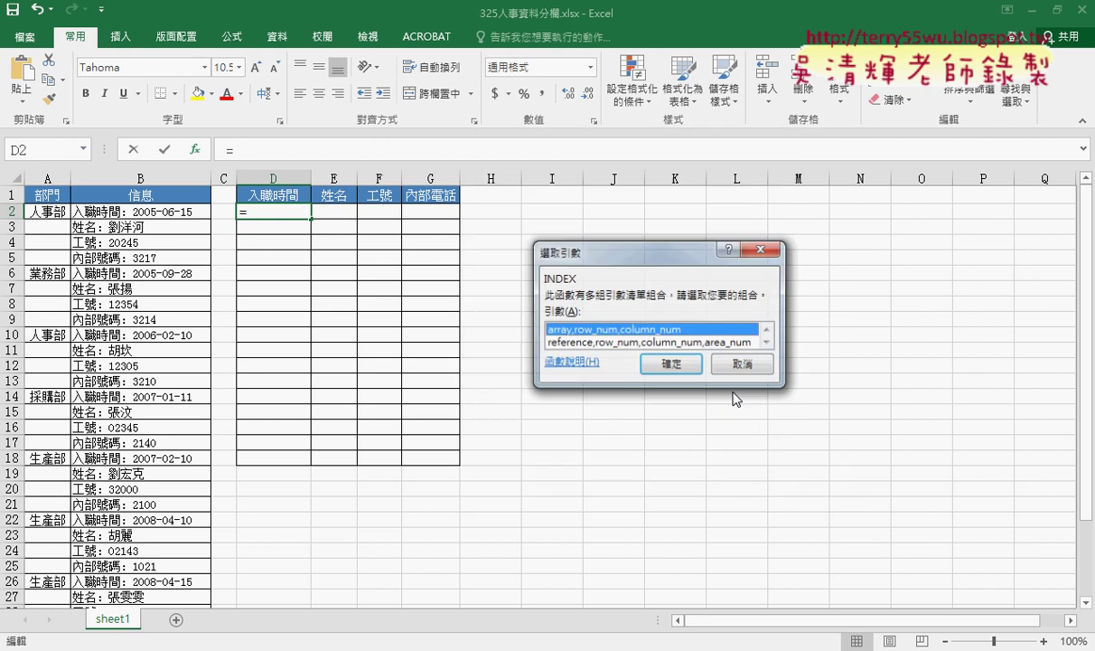
left_click(691, 368)
left_click_drag(575, 180, 678, 147)
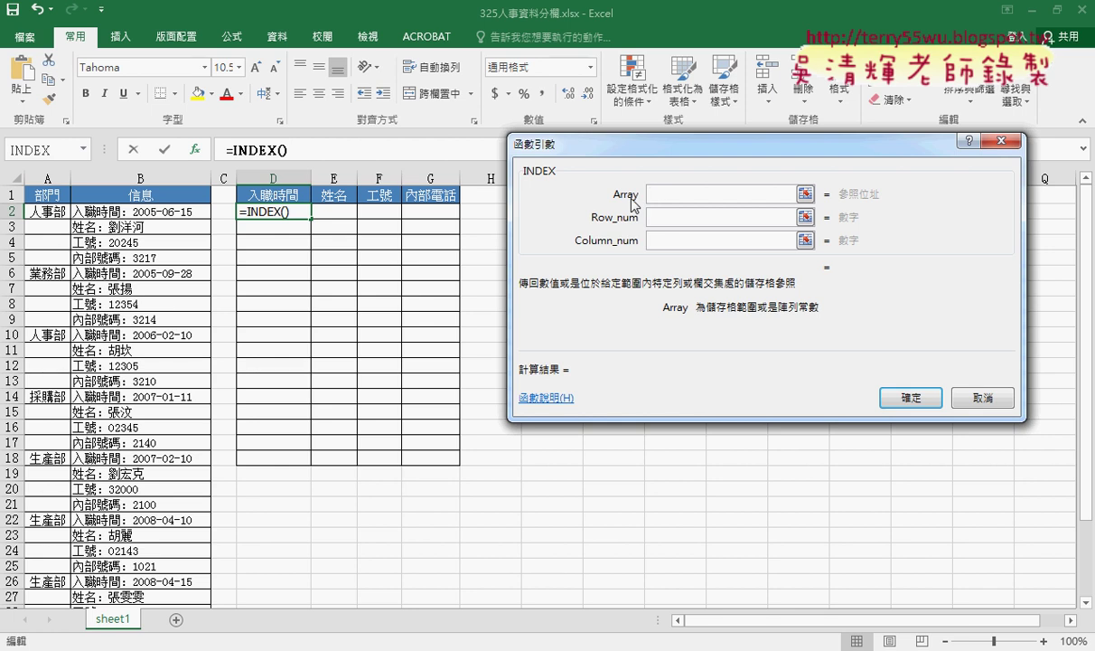
left_click(151, 214)
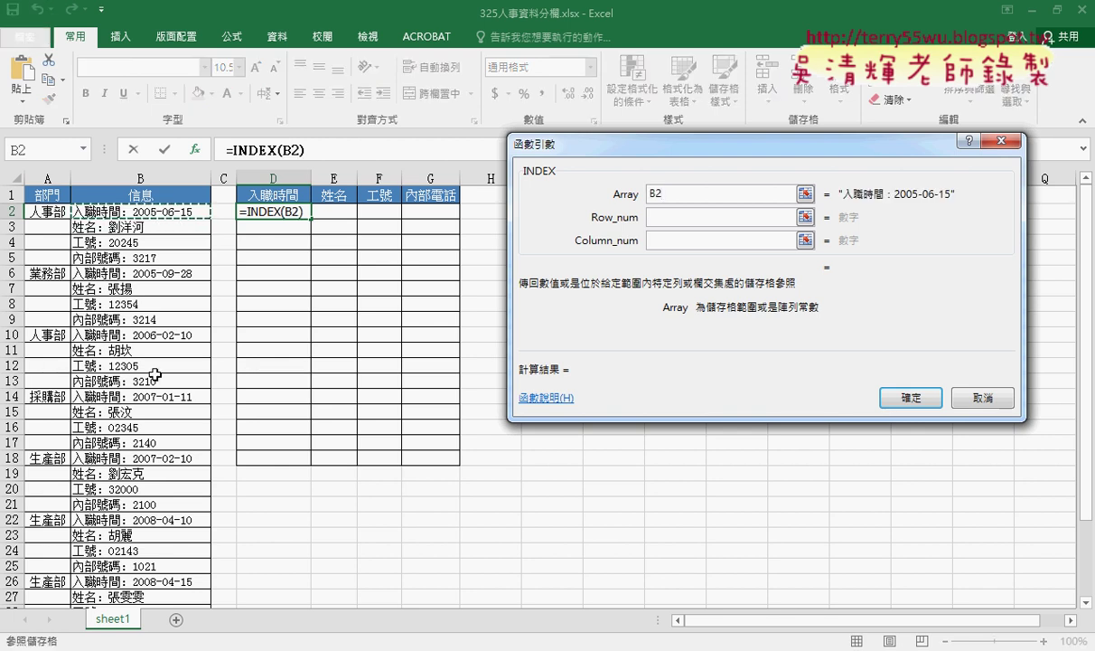
key("ctrl+shift+Down")
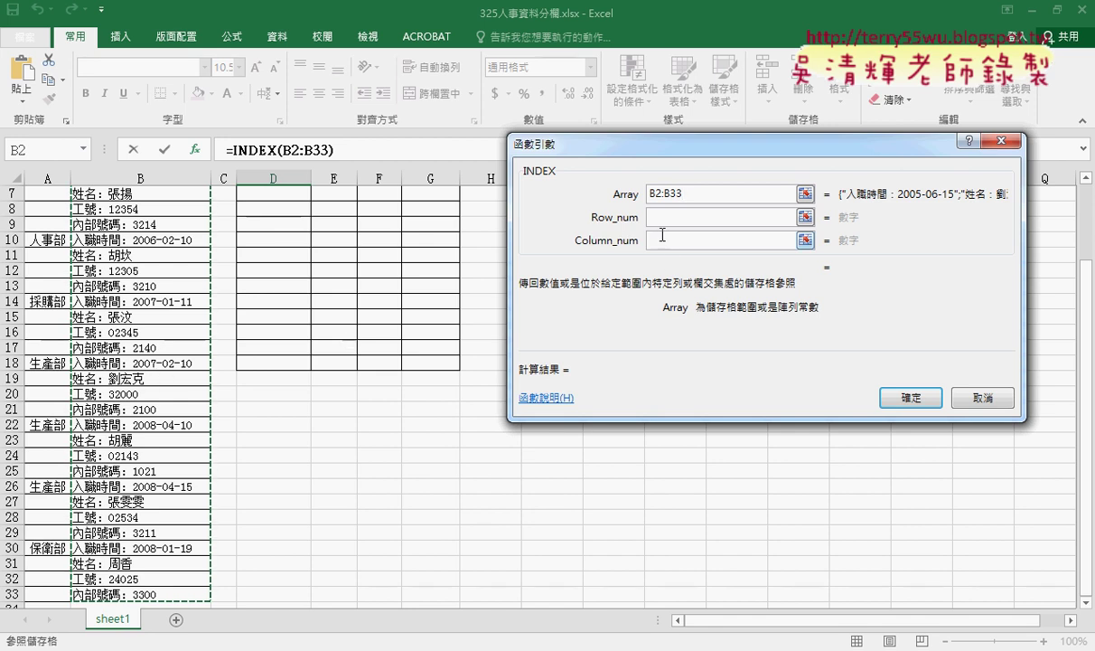
left_click(648, 217)
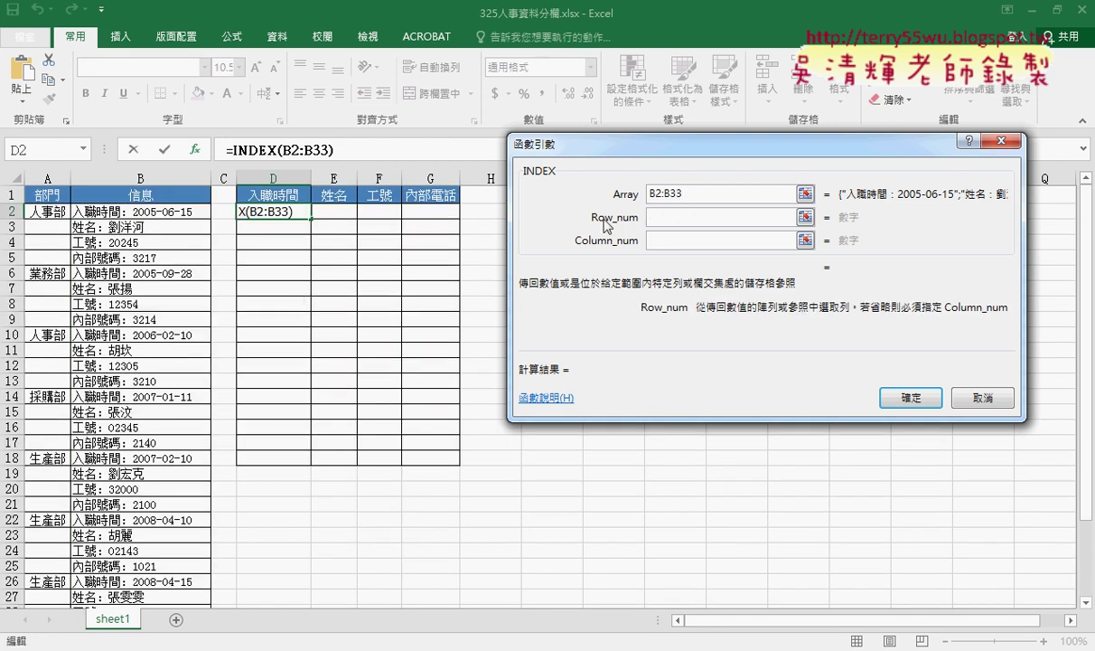
left_click(693, 198)
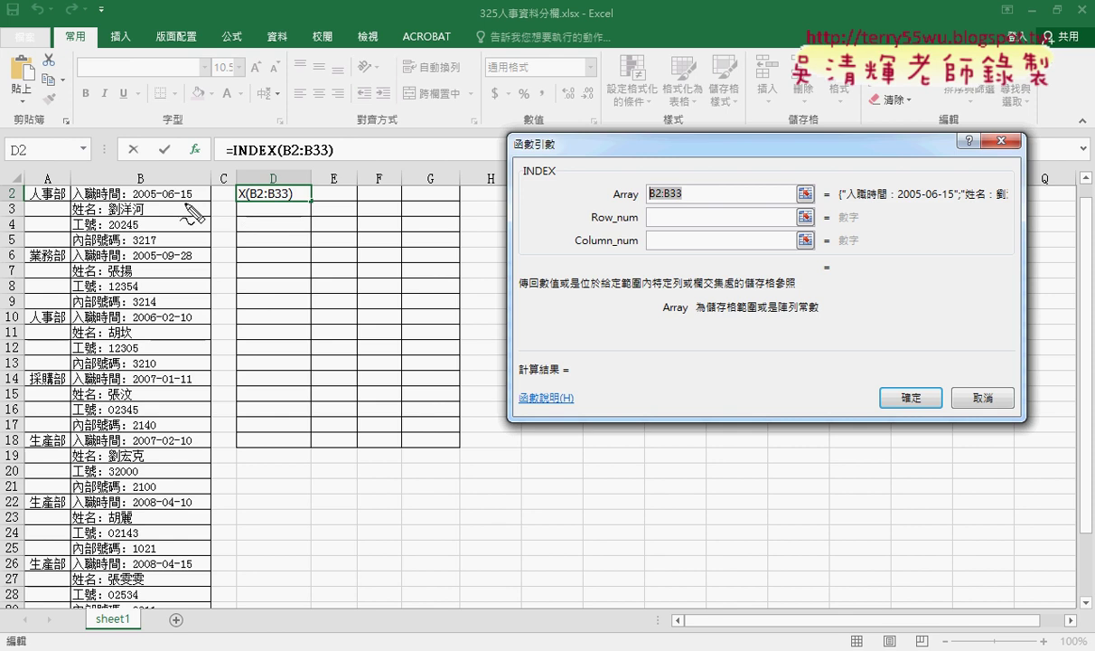
- Annotate in pen the row 2 entries, the 32 data rows, and the row and column number arguments
left_click_drag(178, 205, 172, 188)
left_click_drag(138, 227, 53, 218)
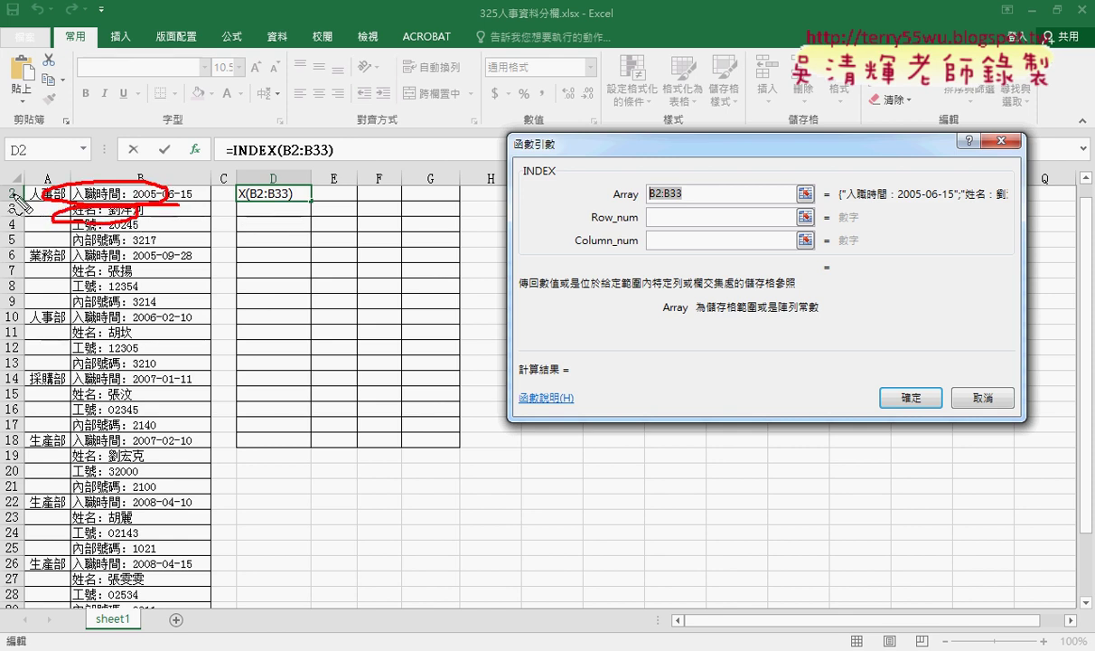
mouse_move(201, 183)
left_mouse_down()
mouse_move(206, 215)
mouse_move(192, 235)
left_mouse_up()
left_click(198, 207)
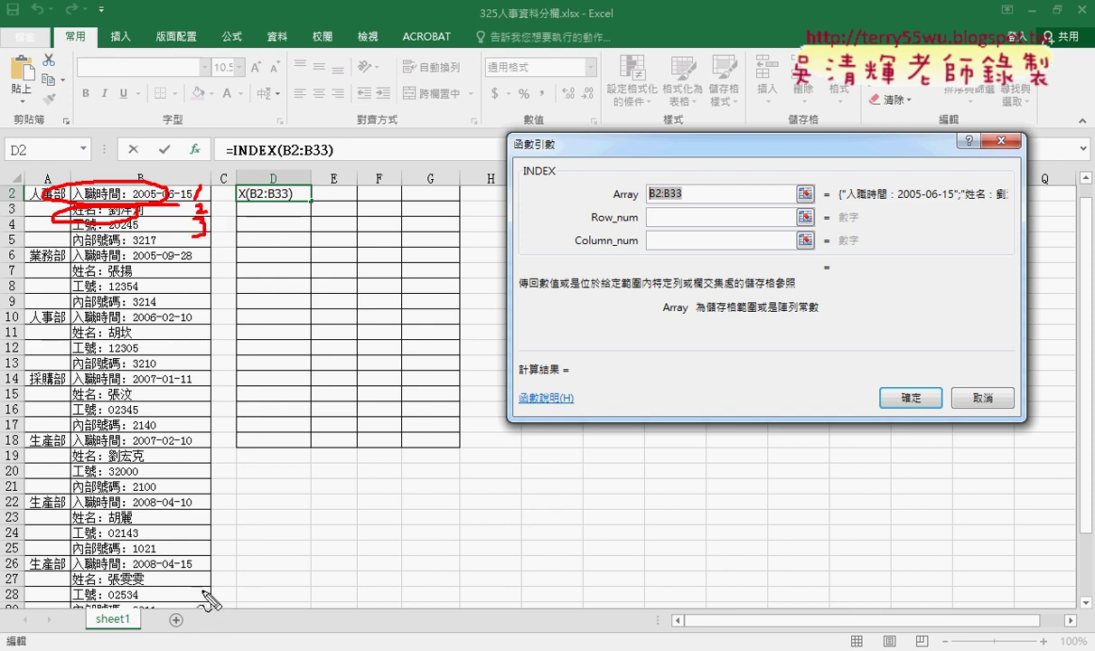
mouse_move(209, 588)
left_mouse_down()
mouse_move(211, 610)
mouse_move(264, 608)
left_mouse_up()
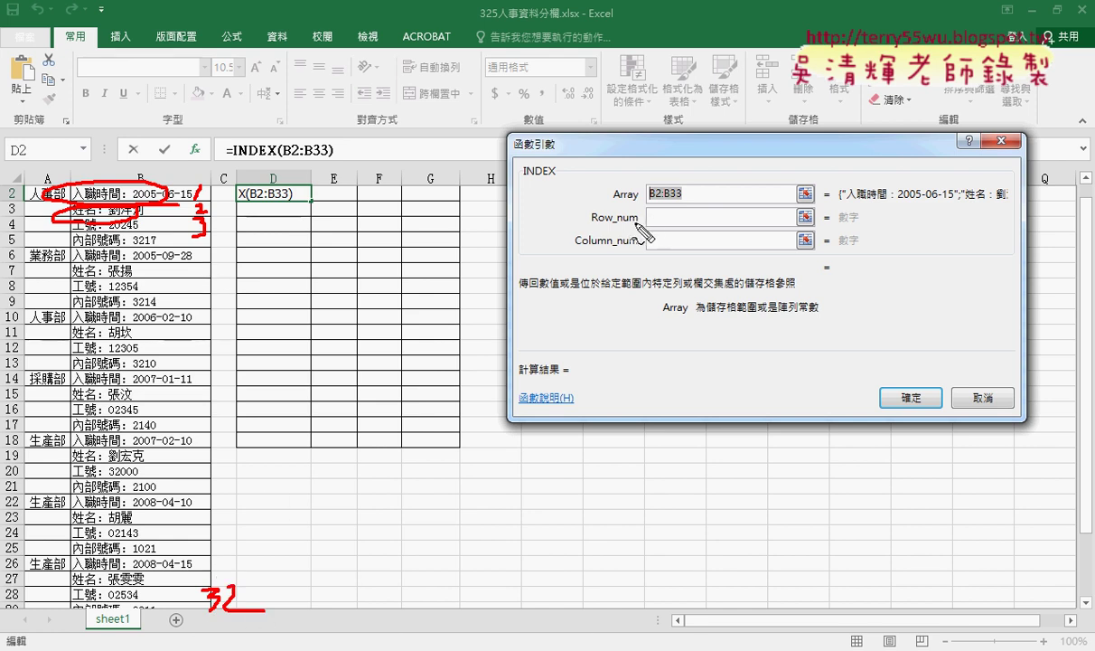
left_click_drag(593, 225, 637, 224)
left_click_drag(575, 248, 608, 247)
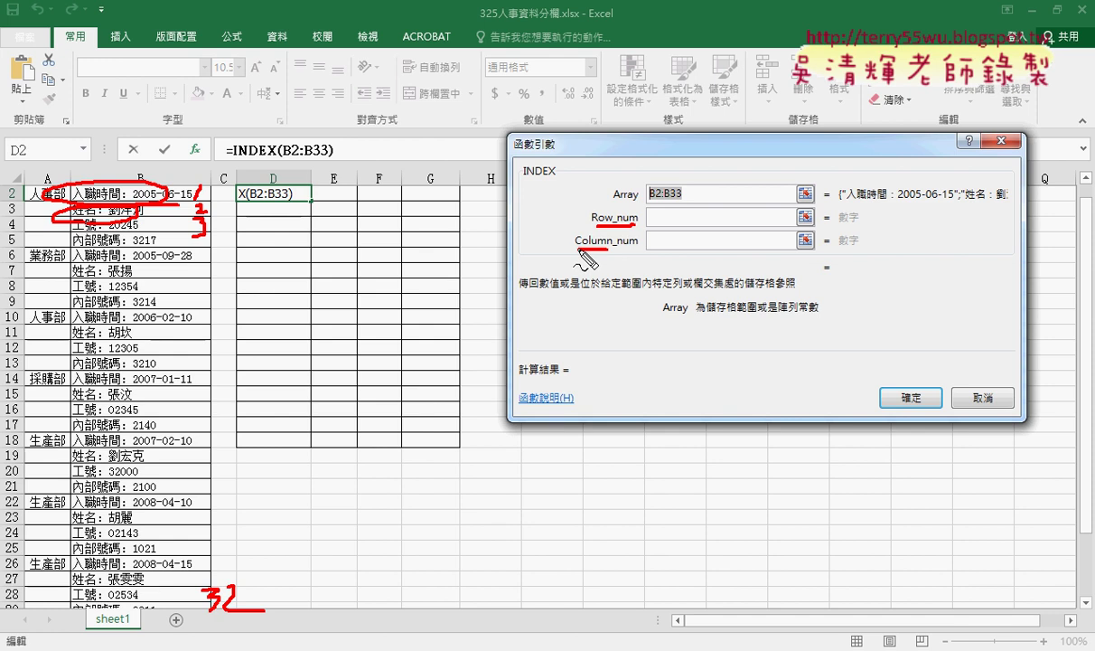
mouse_move(56, 156)
left_mouse_down()
mouse_move(47, 393)
mouse_move(228, 418)
left_mouse_up()
left_click_drag(150, 56, 150, 122)
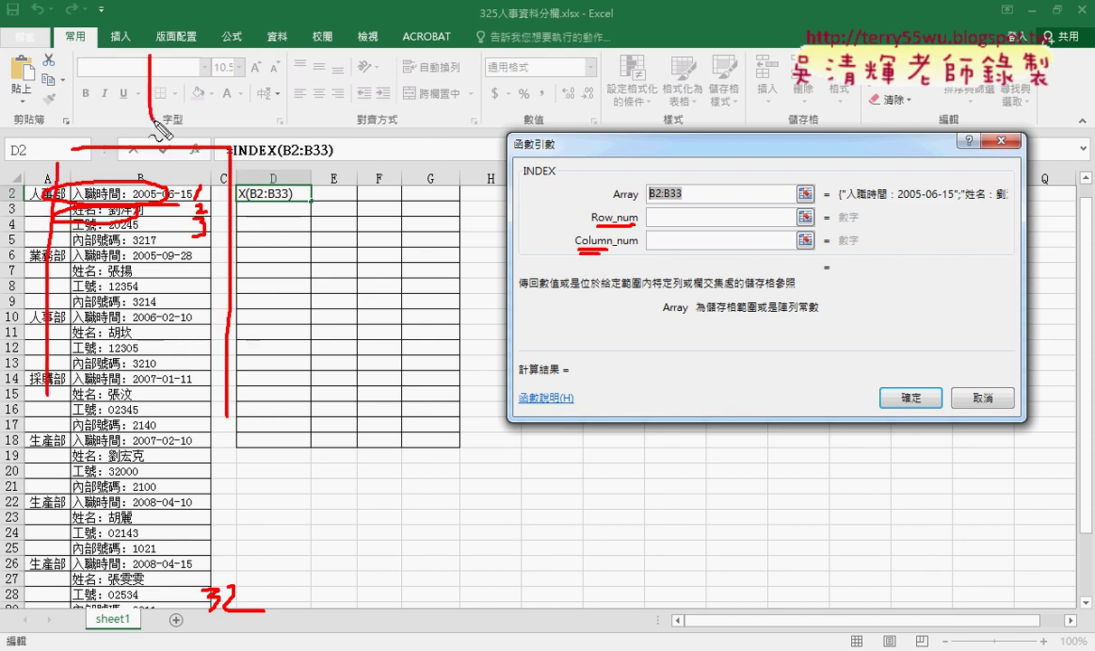
left_click_drag(653, 259, 652, 209)
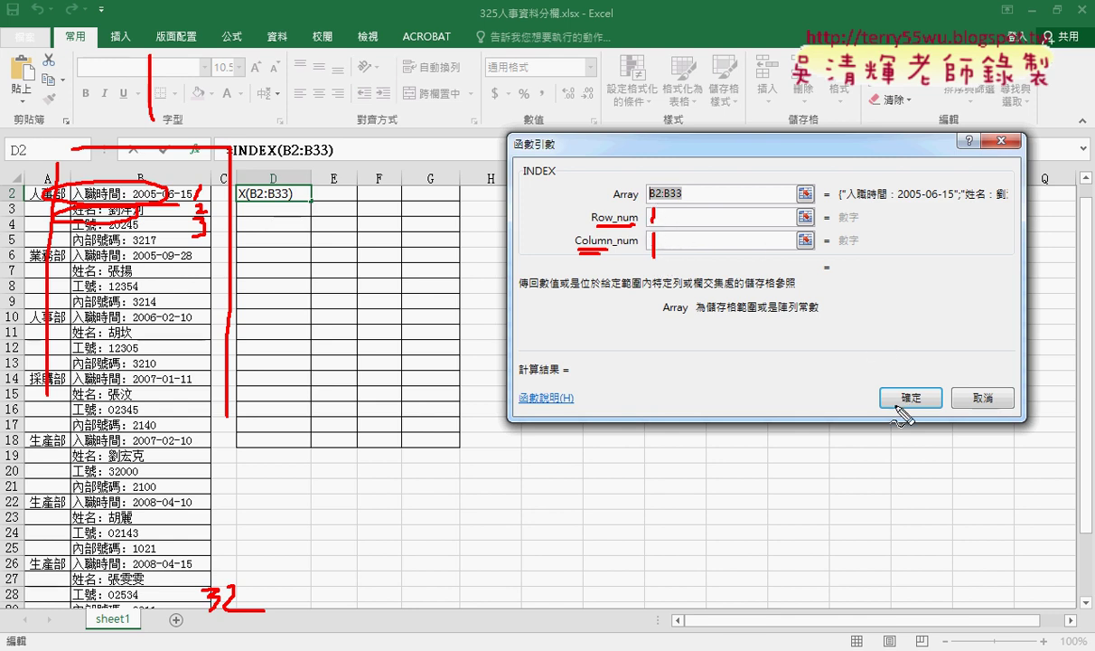
- Clear the pen marks, set Row_num and Column_num to 1, and confirm D2's INDEX formula
key("Escape")
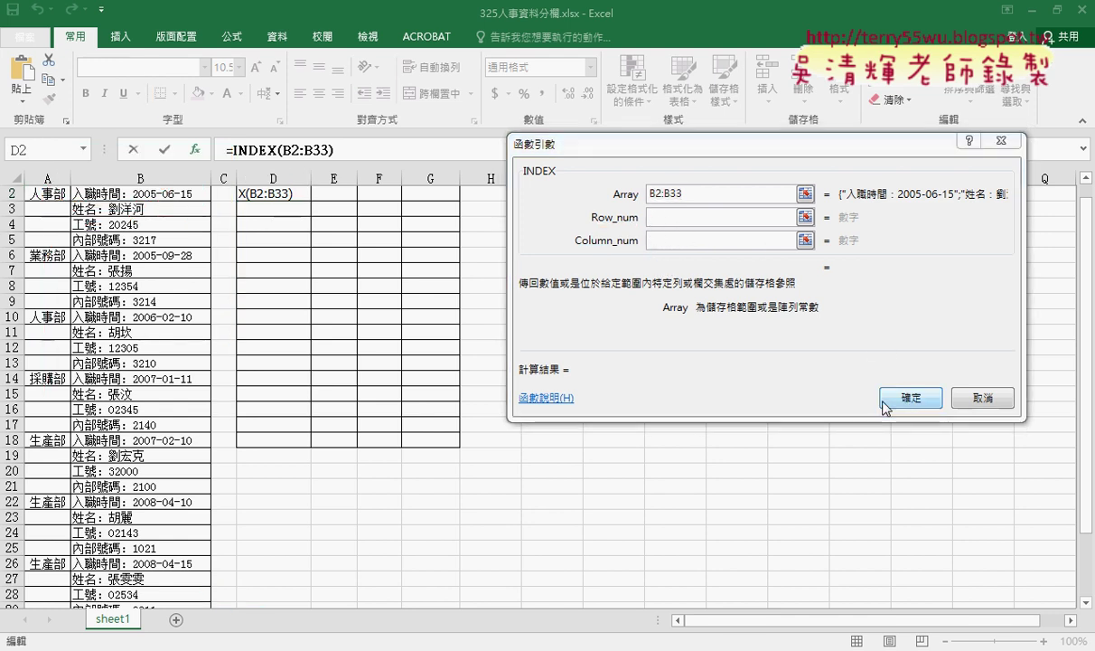
left_click(666, 219)
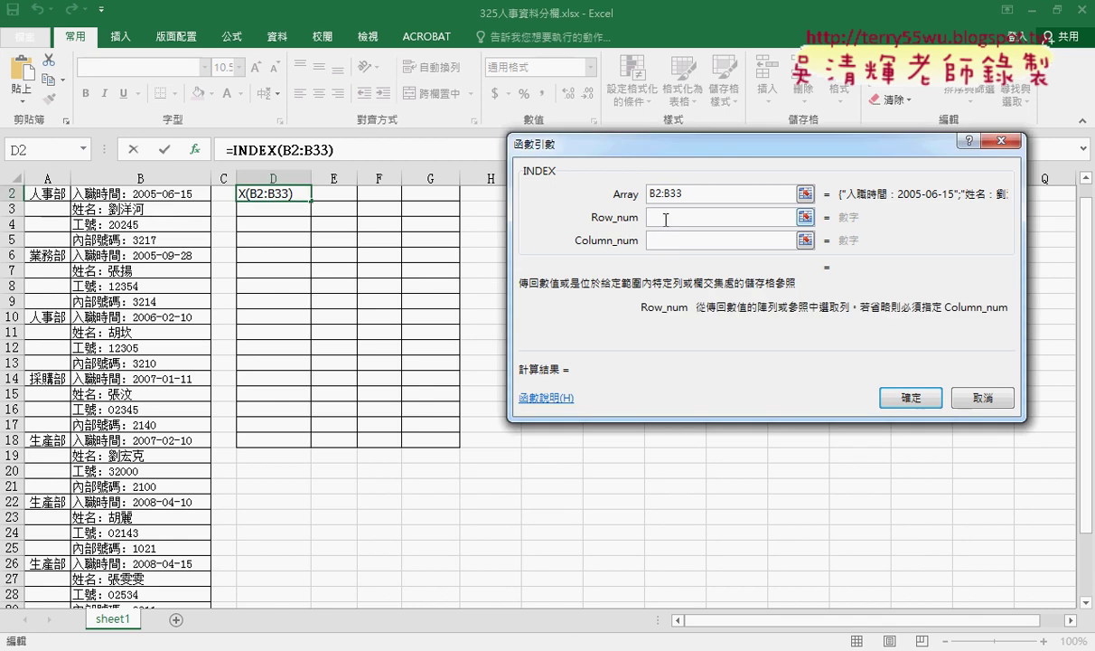
type("1")
left_click(674, 241)
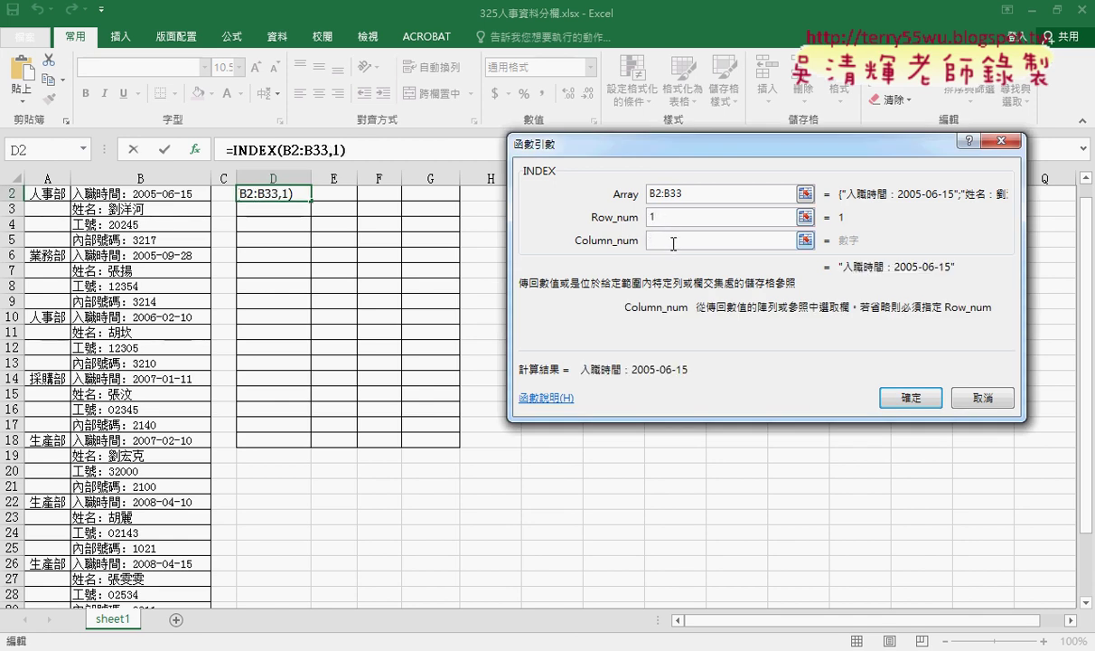
type("1")
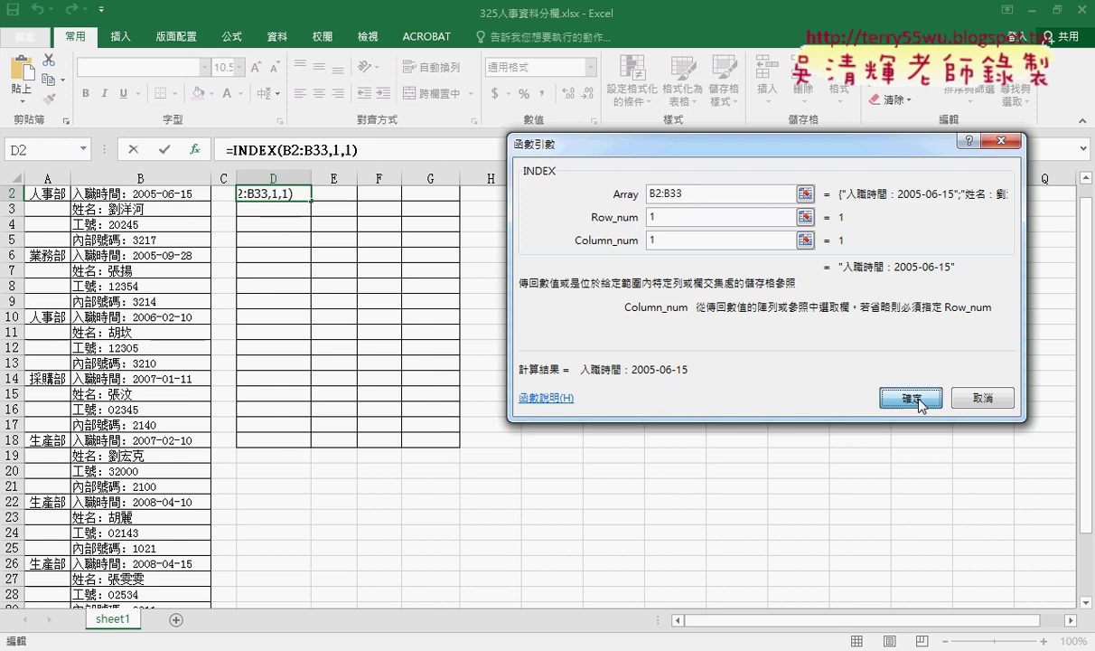
left_click(913, 399)
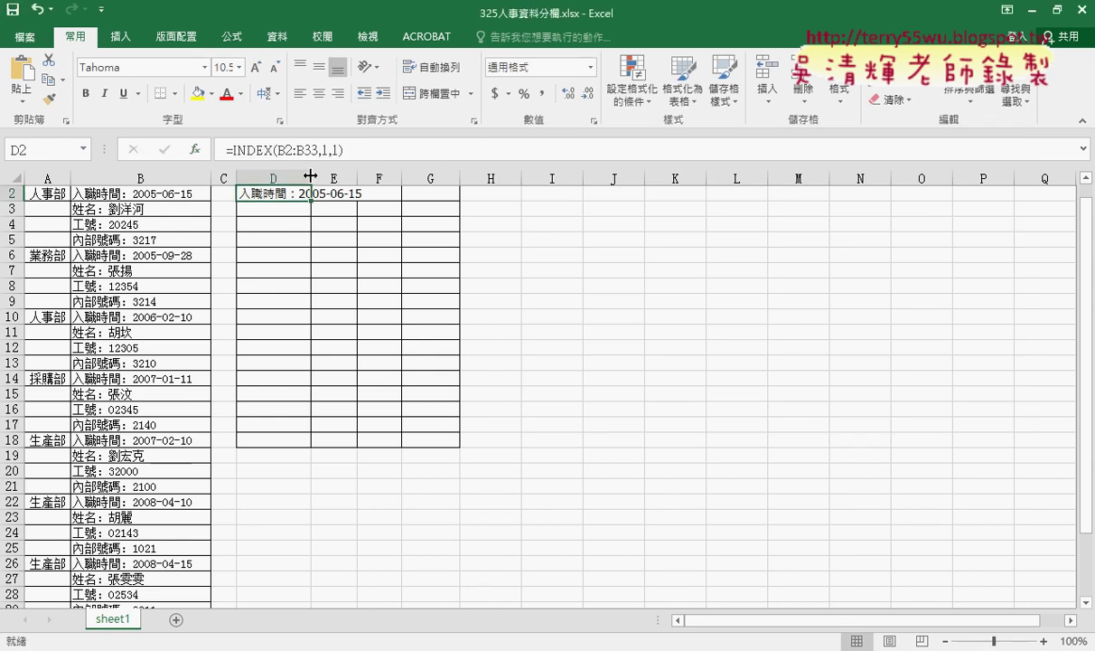
- Widen column D and copy D2's formula text from the formula bar
left_click_drag(311, 178, 377, 178)
scroll(425, 235, "up", 1)
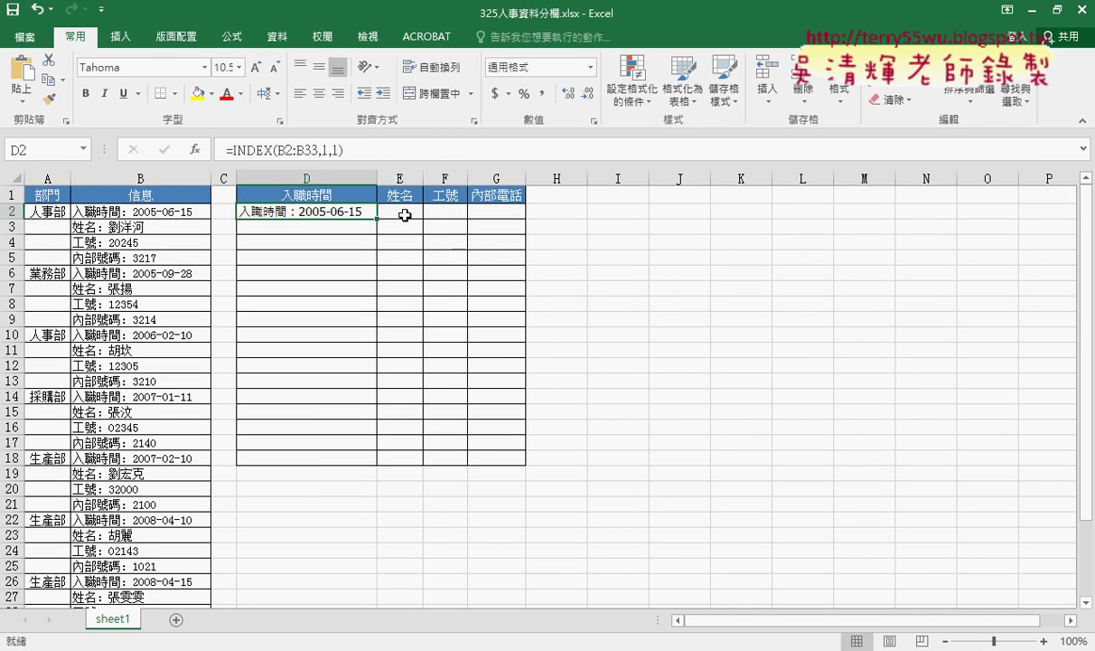
left_click_drag(372, 151, 226, 151)
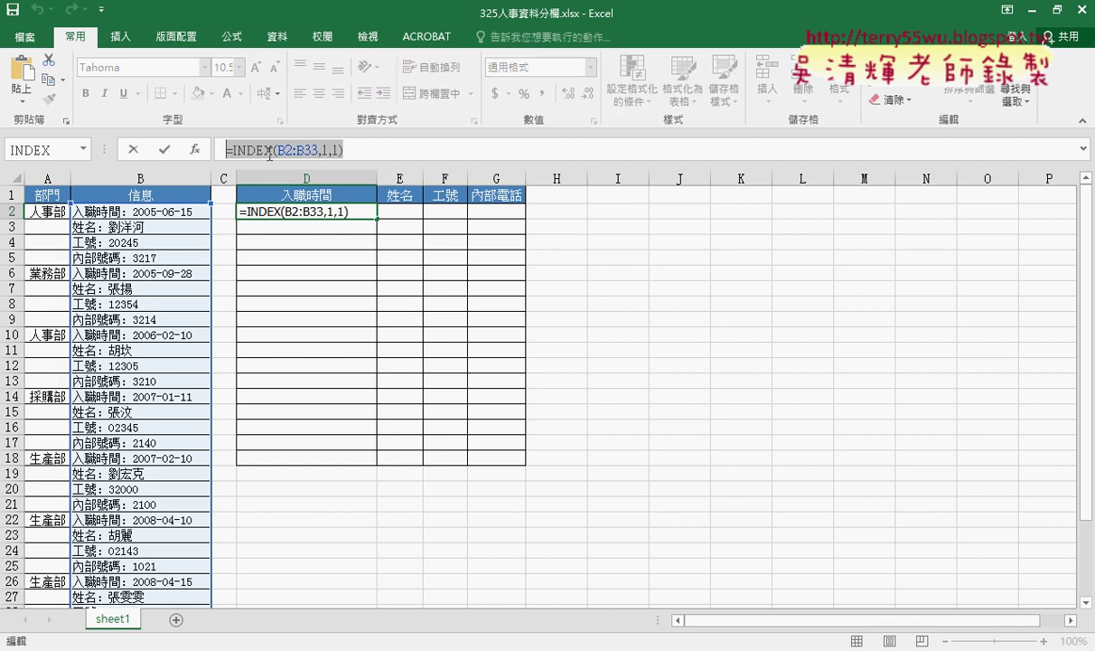
right_click(271, 152)
left_click(314, 185)
key("Escape")
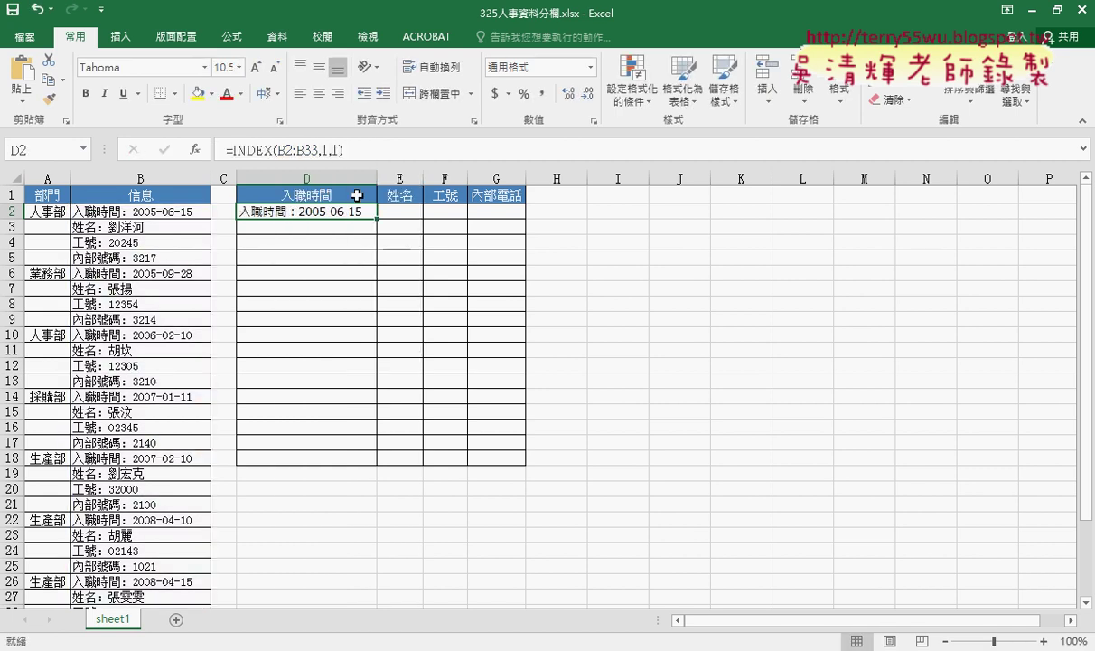
- Paste the formula into E2 with row number 2, then autofit column E to the name entry
left_click(385, 210)
right_click(318, 152)
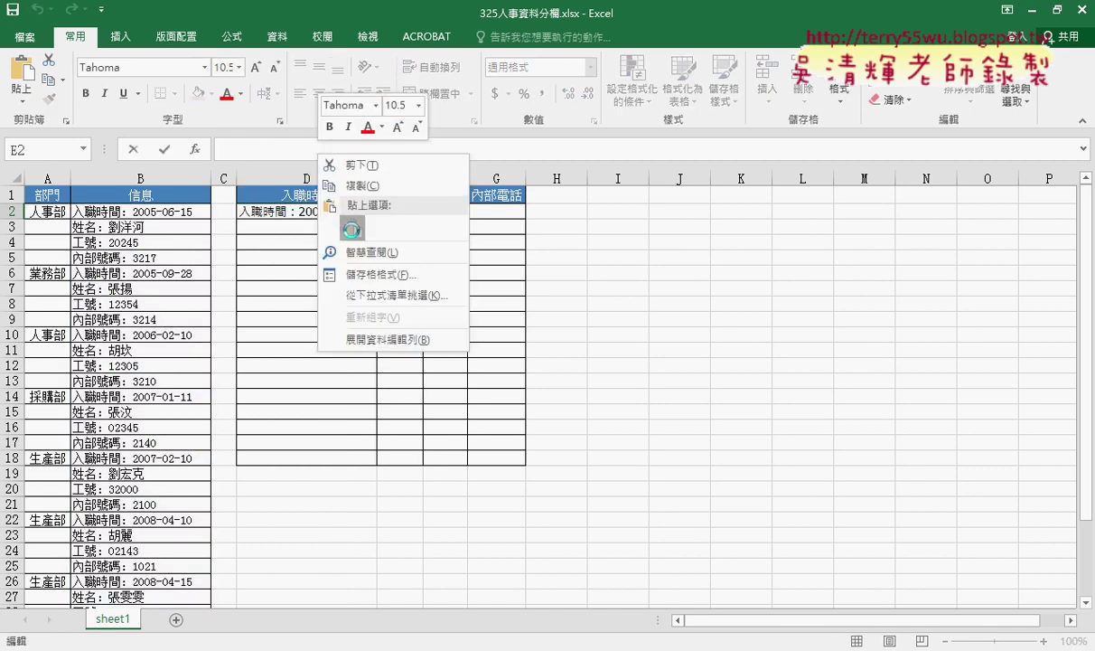
left_click(349, 227)
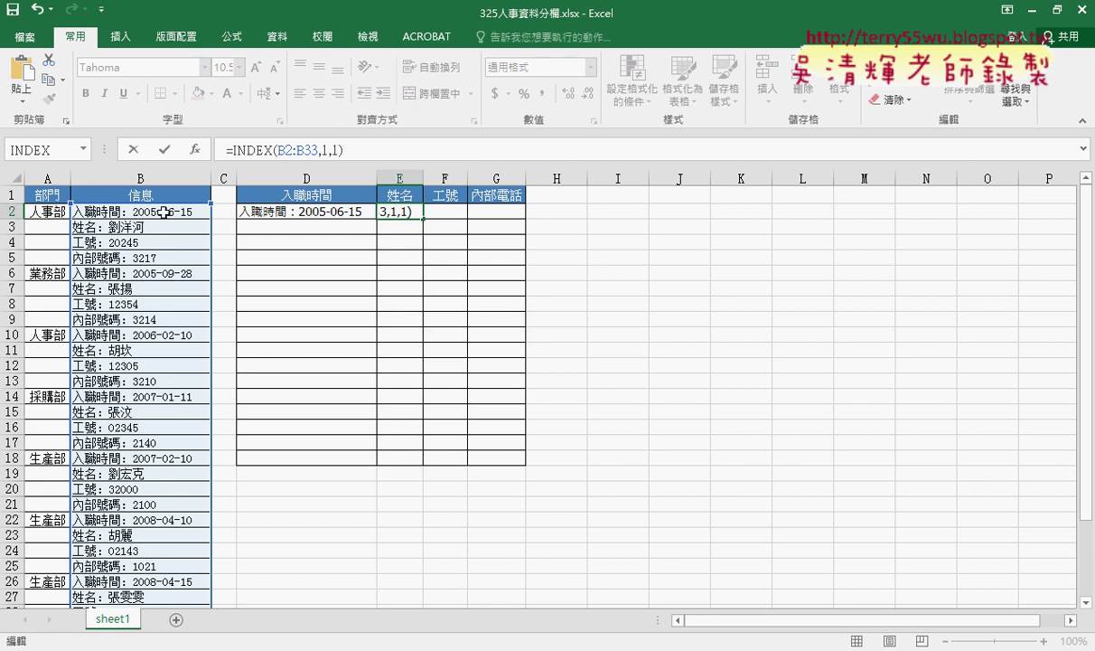
left_click(334, 149)
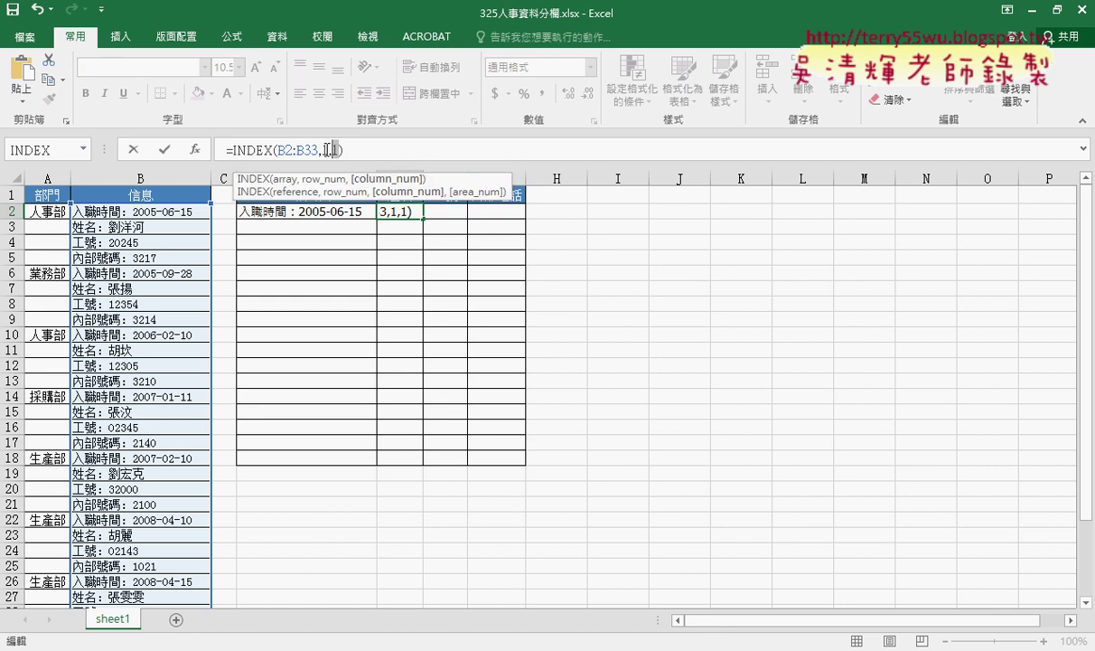
left_click(314, 149)
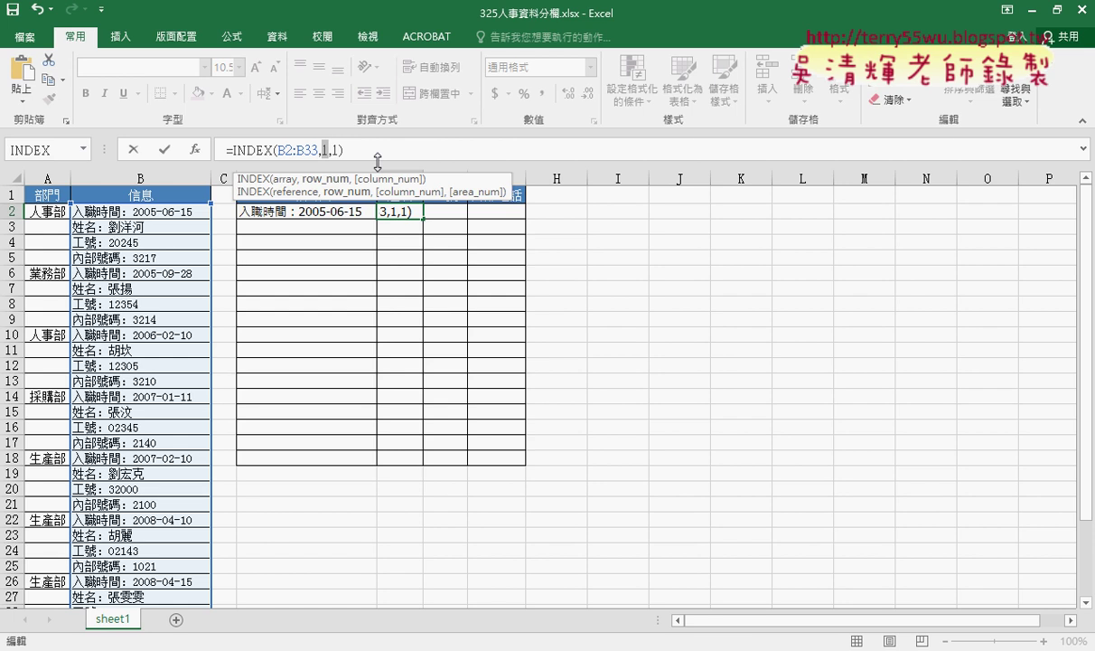
type("2")
left_click(164, 149)
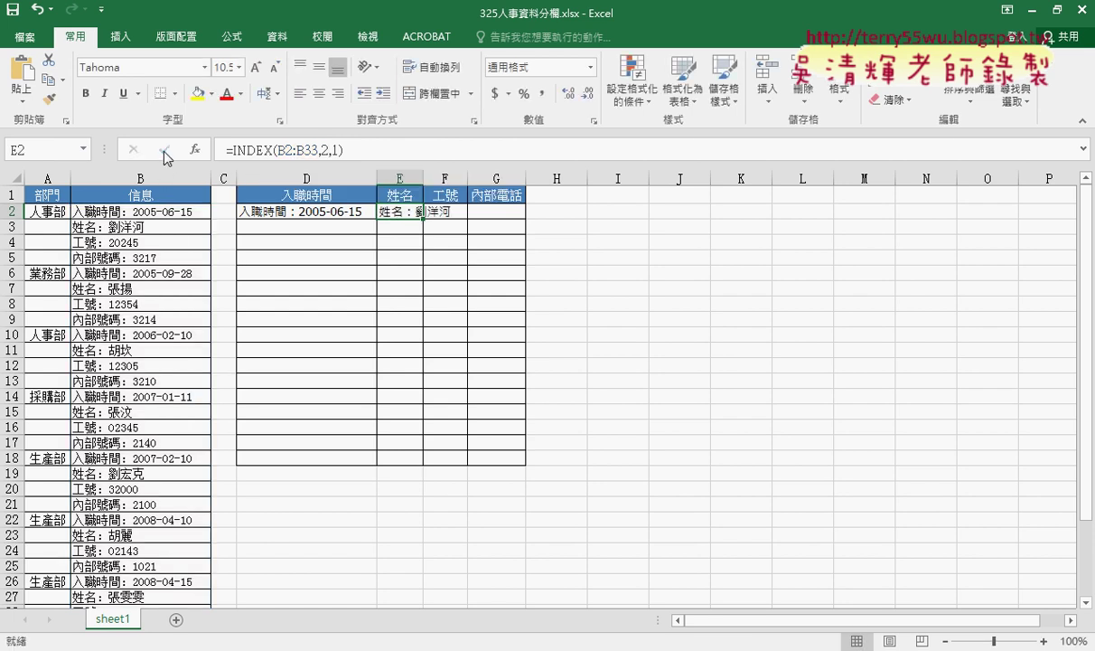
double_click(423, 178)
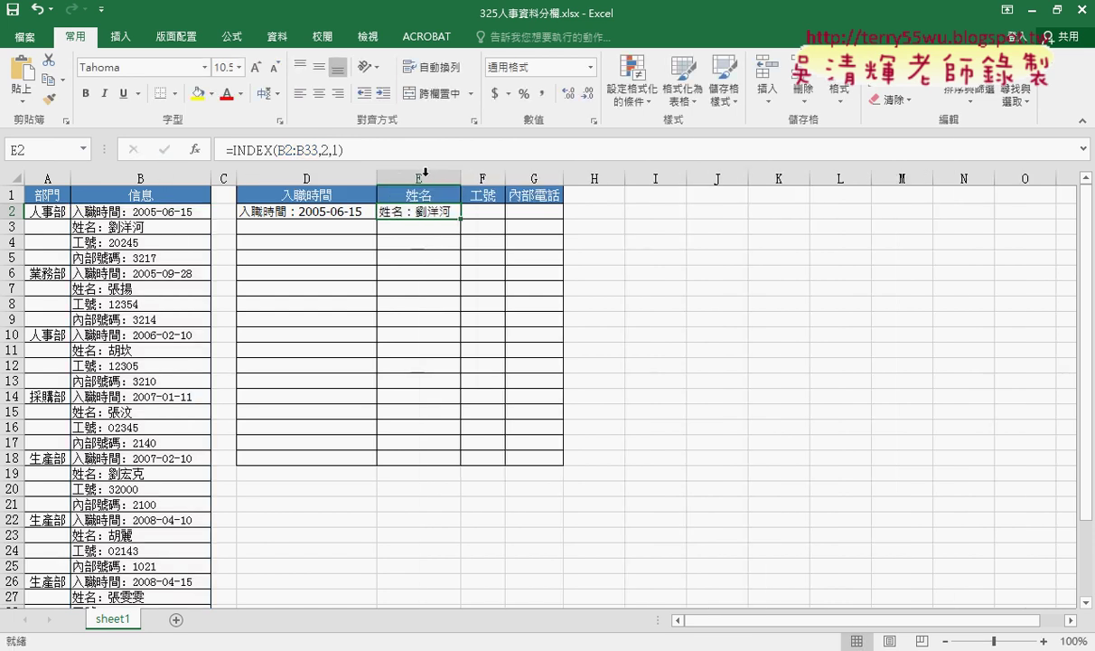
left_click(488, 214)
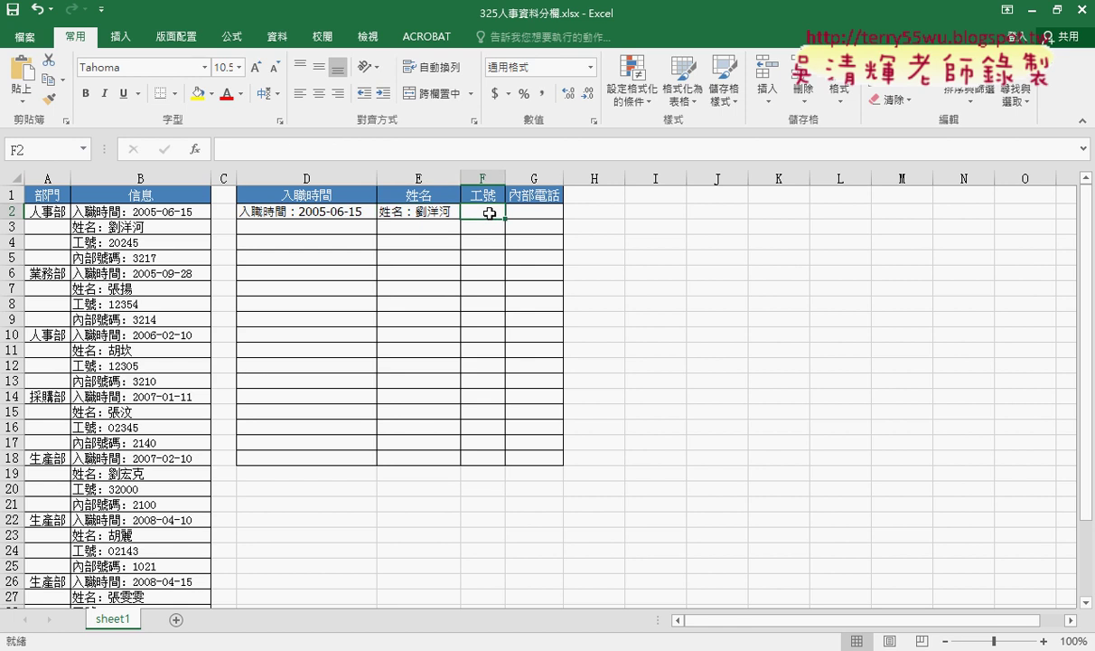
right_click(323, 151)
left_click(336, 215)
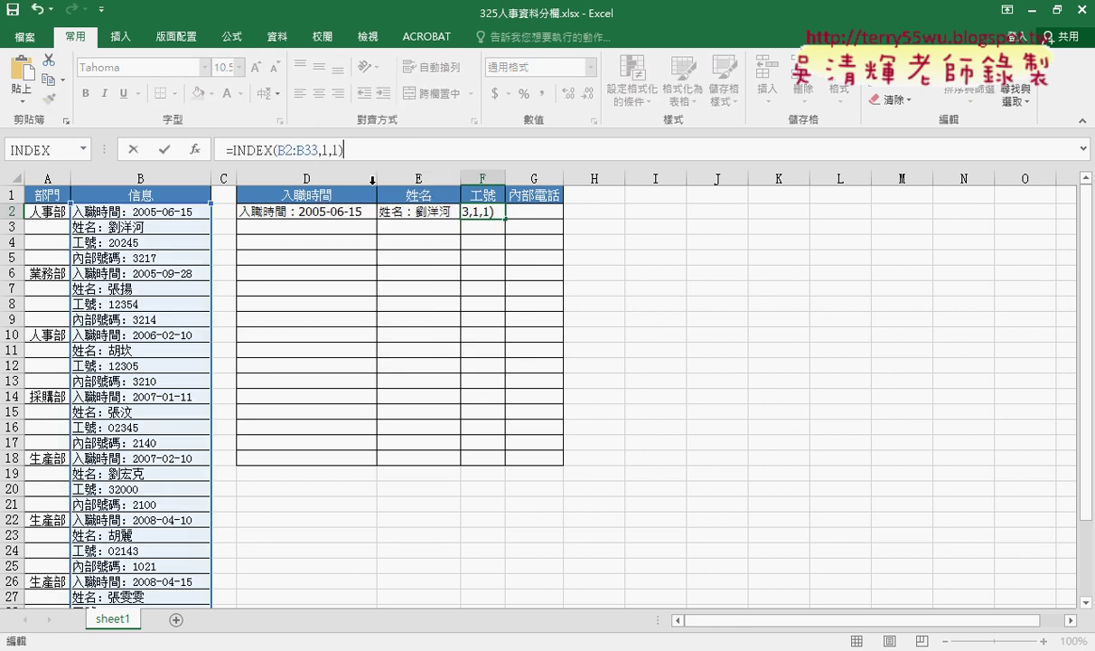
double_click(324, 151)
type("3")
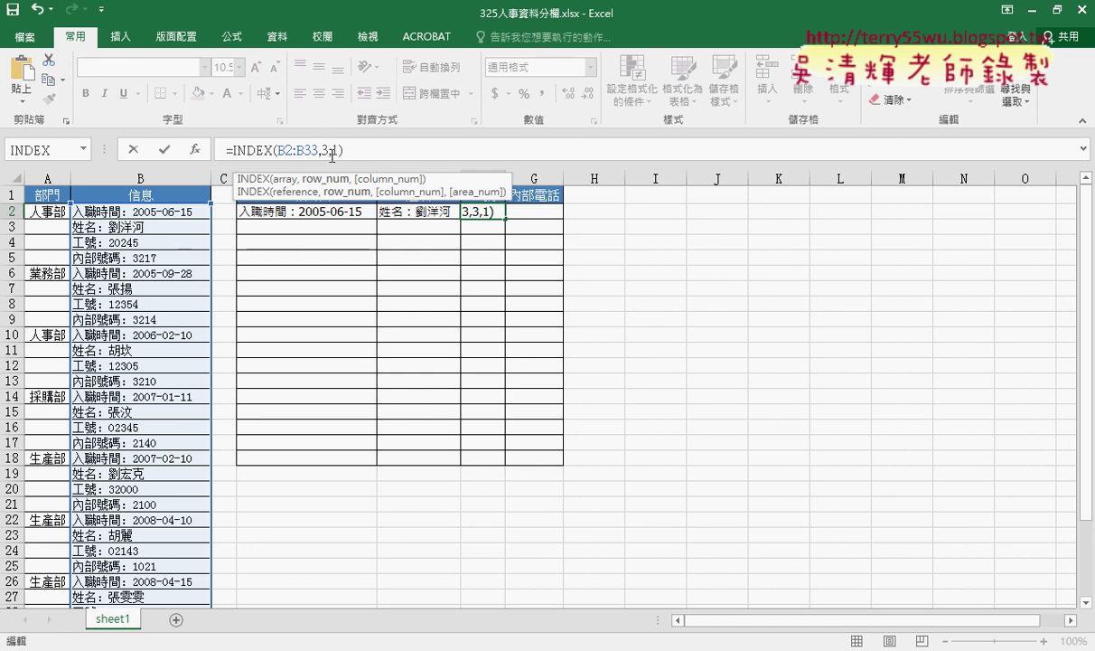
key("Left")
key("shift+Left")
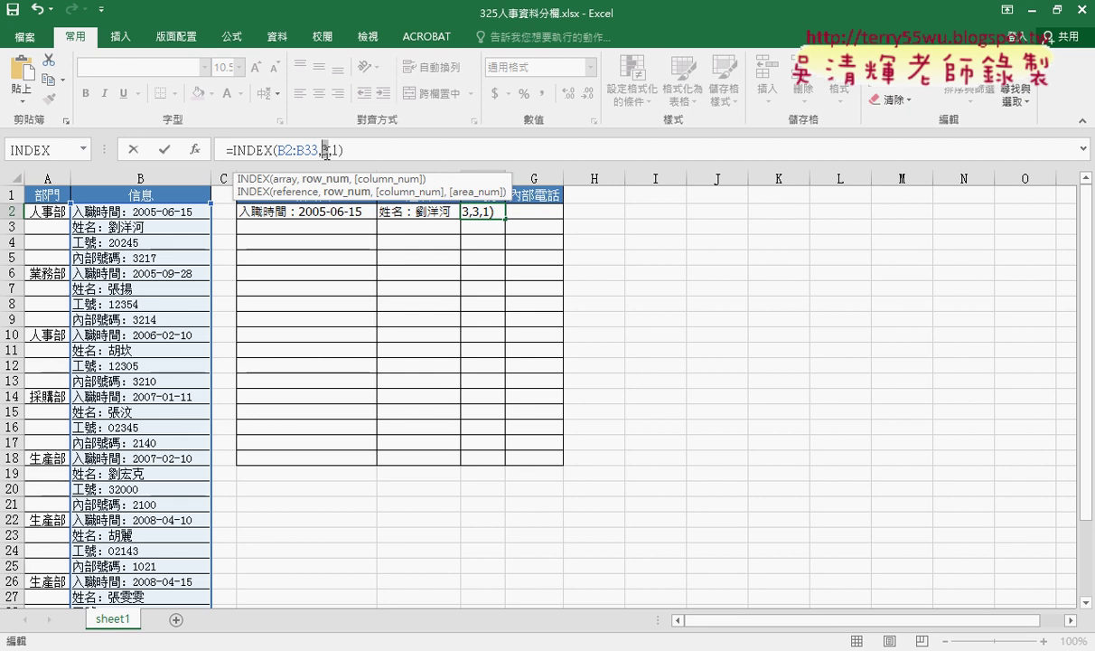
left_click(136, 151)
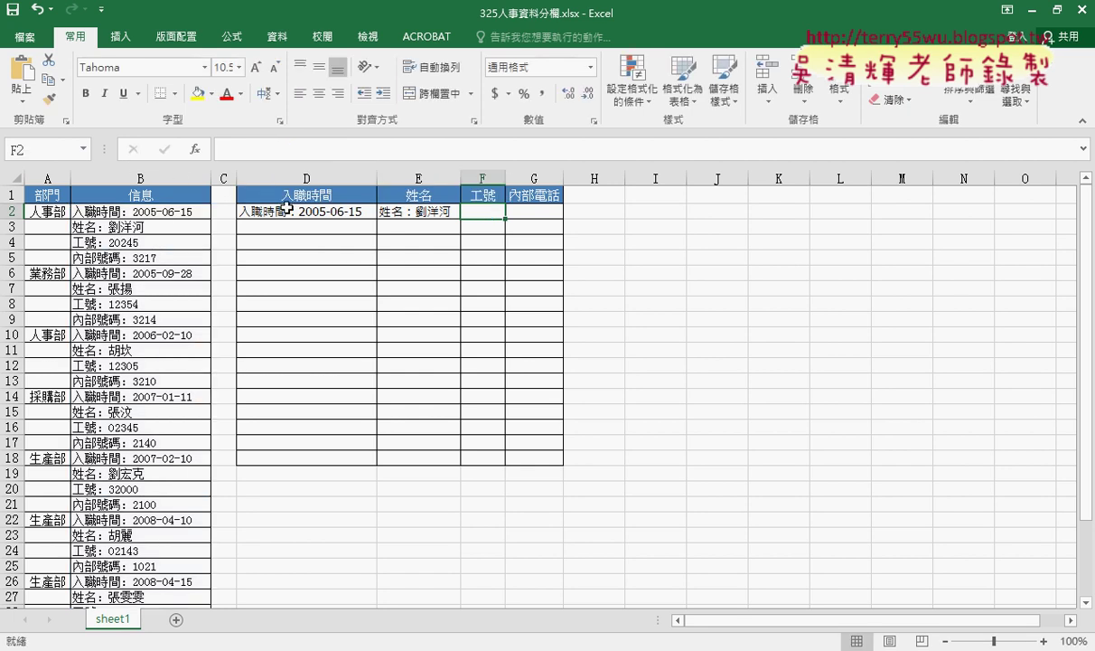
left_click_drag(276, 213, 430, 215)
- Clear D2:E2, insert =COLUMN() in D2, and fill it right to G2
key("Delete")
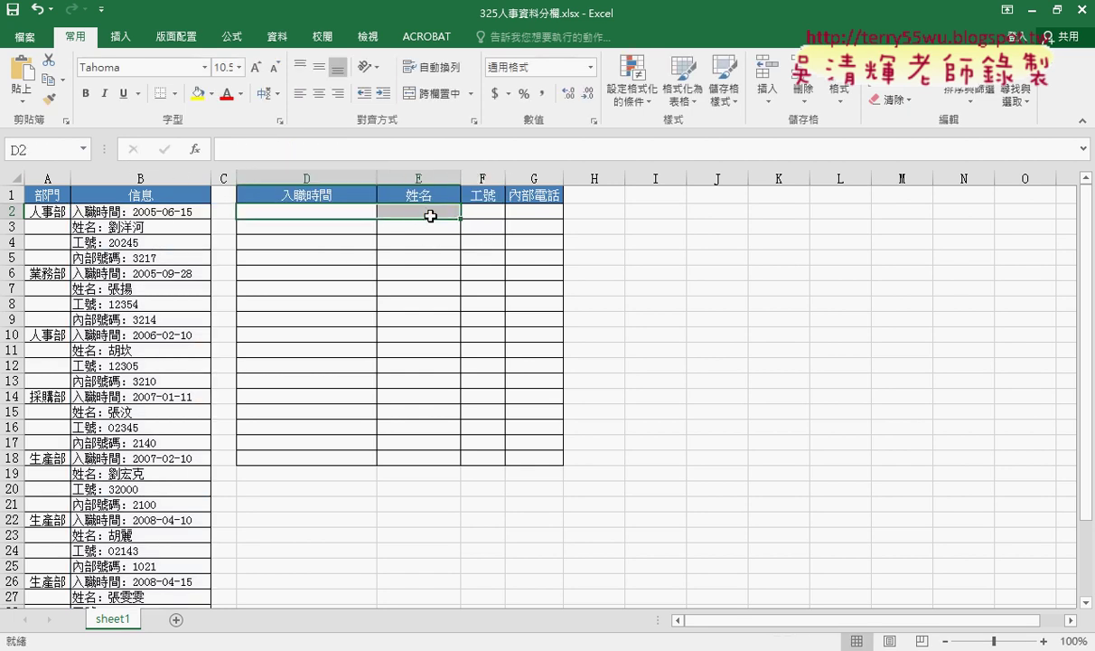
left_click(312, 209)
left_click(194, 149)
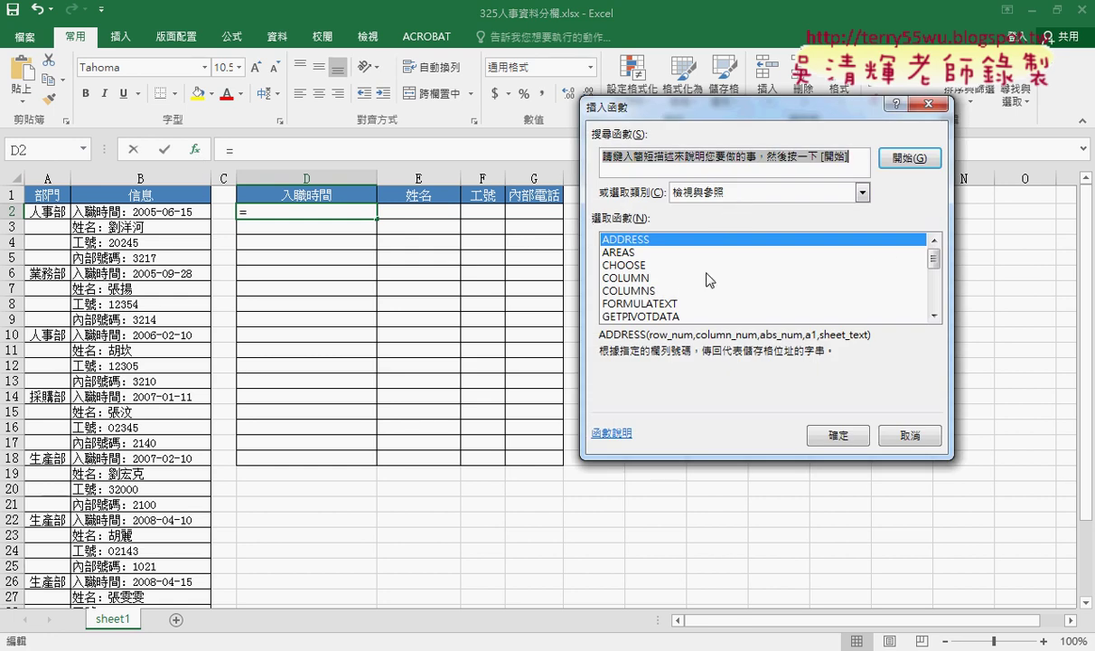
left_click(665, 283)
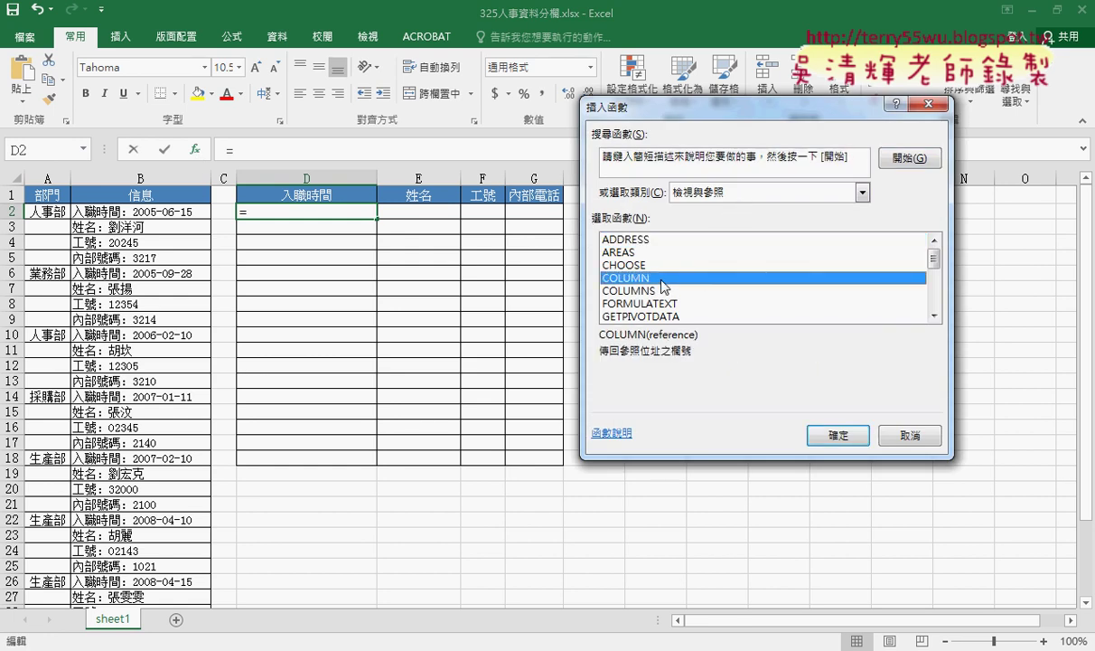
left_click(839, 436)
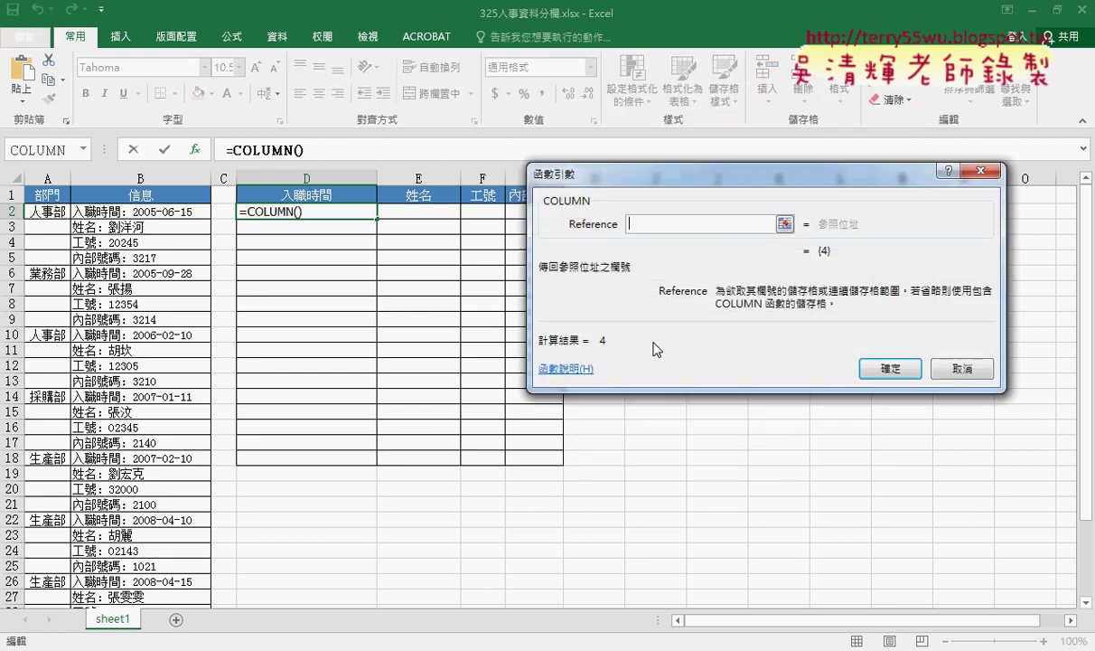
left_click(881, 367)
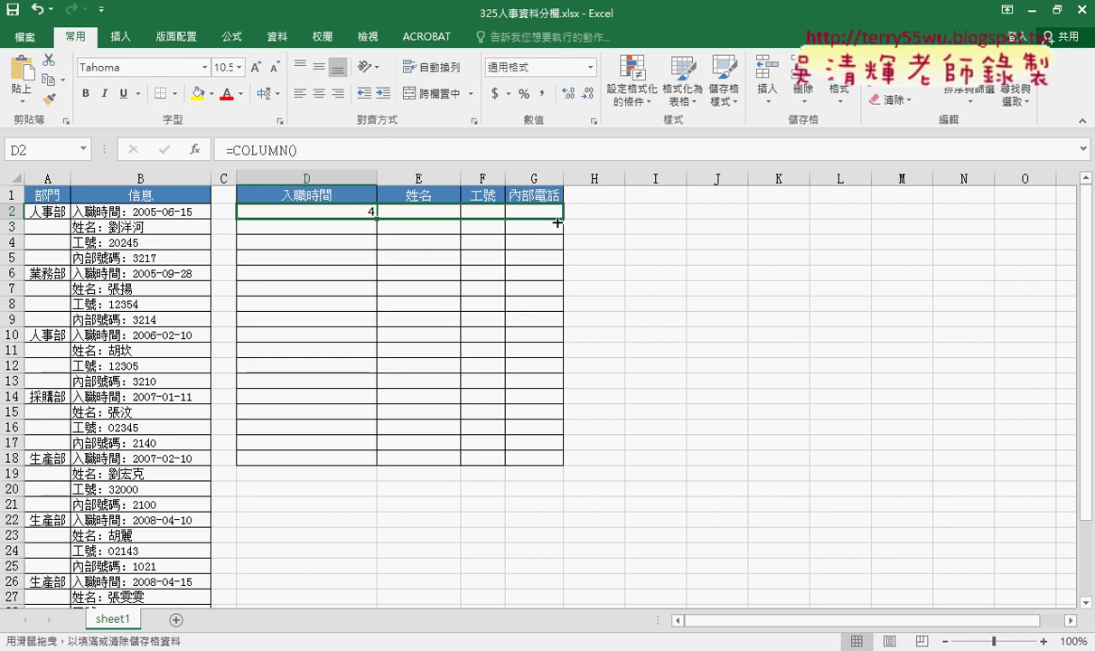
left_click_drag(402, 221, 556, 219)
- Change D2's formula to =COLUMN()-3 so it returns 1
left_click(357, 206)
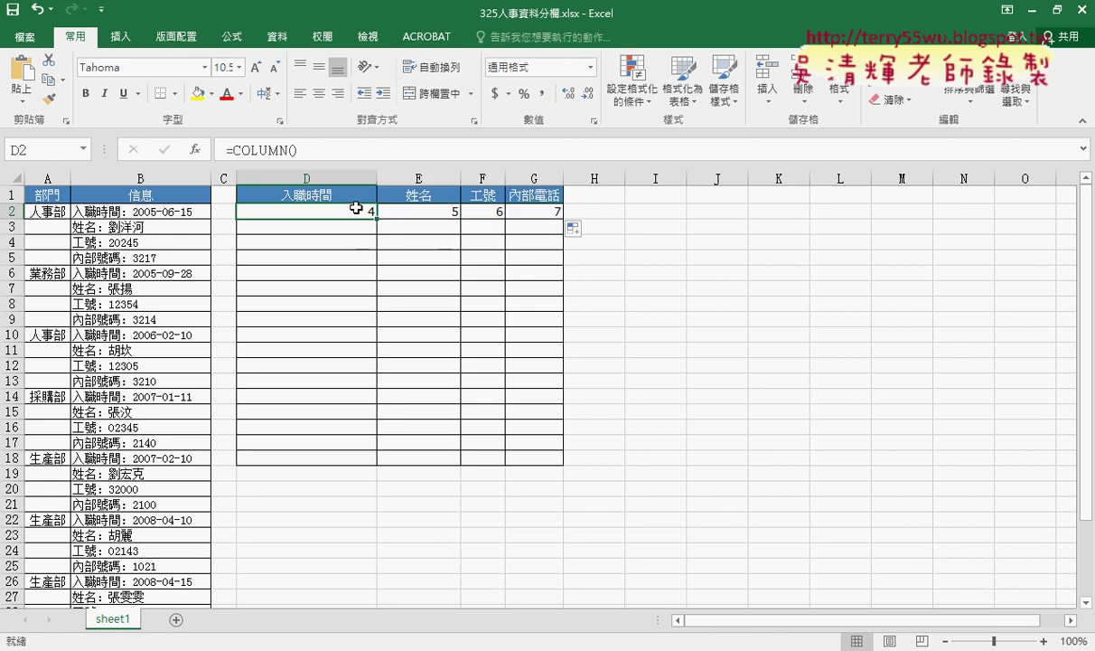
left_click(408, 158)
type("-3")
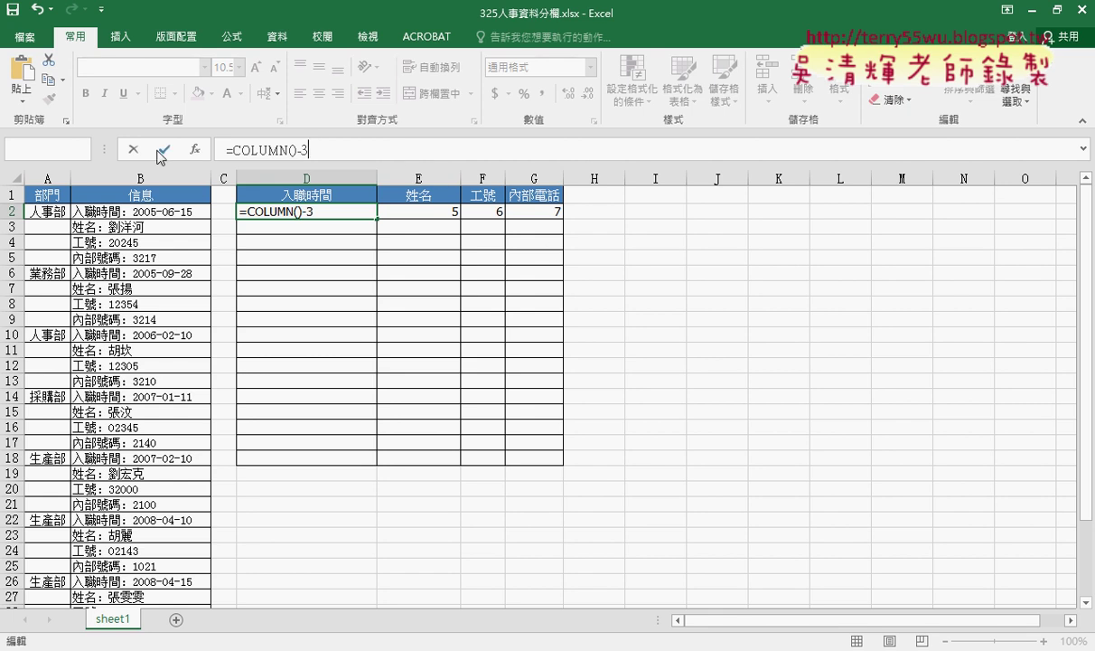
left_click(155, 149)
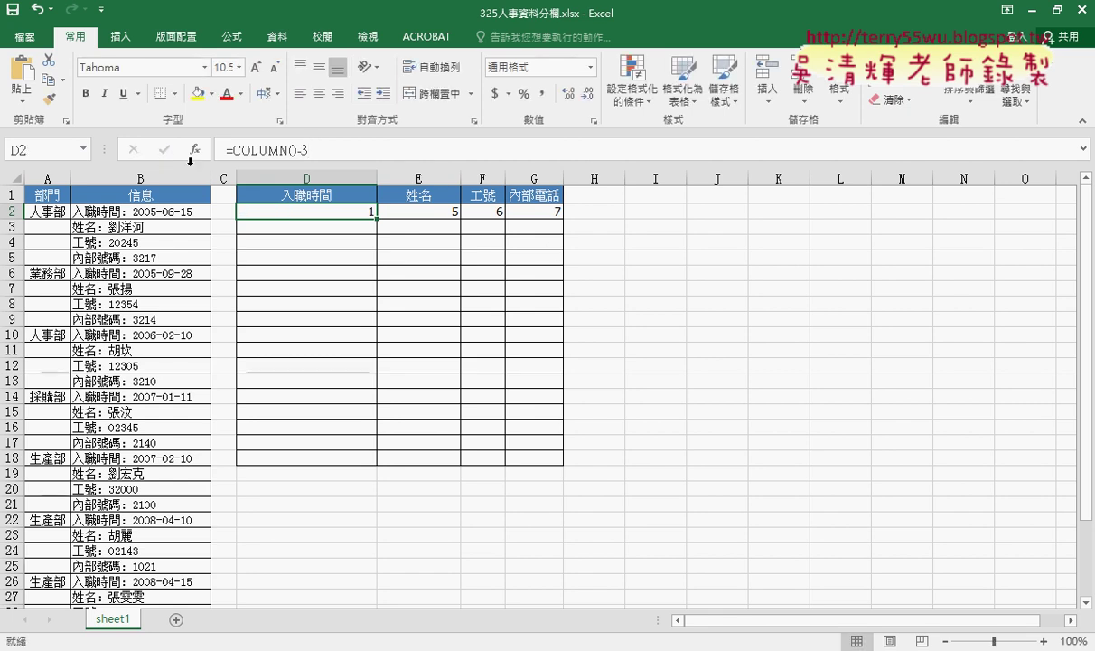
- Fill the COLUMN()-3 formula right to G2 and down to row 9
left_click_drag(378, 222, 567, 225)
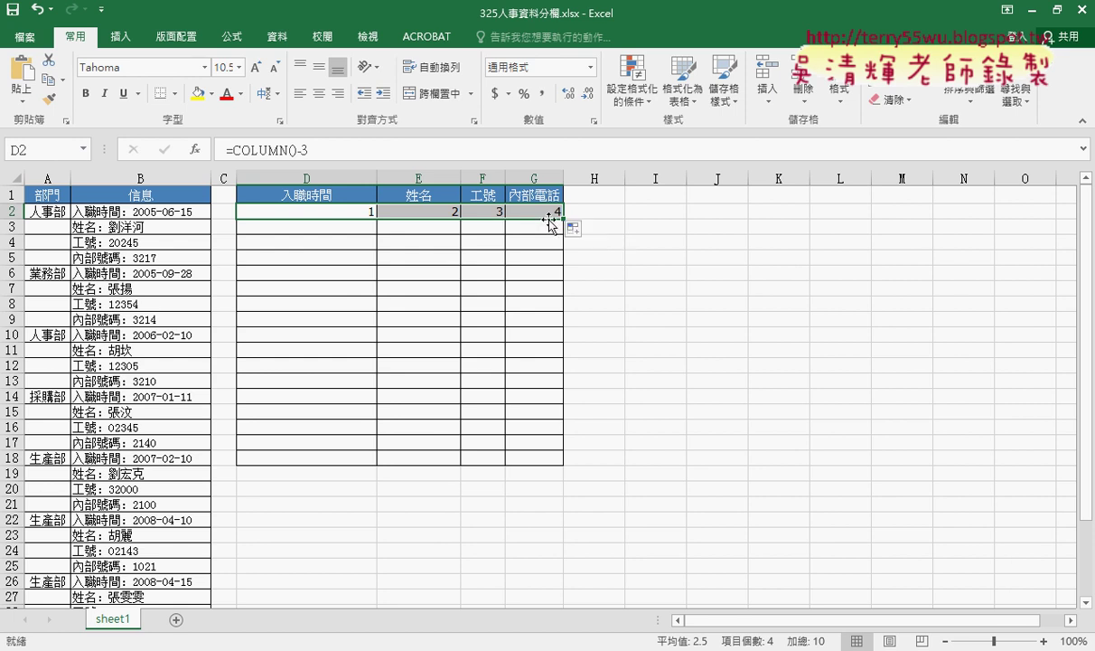
left_click_drag(564, 219, 559, 322)
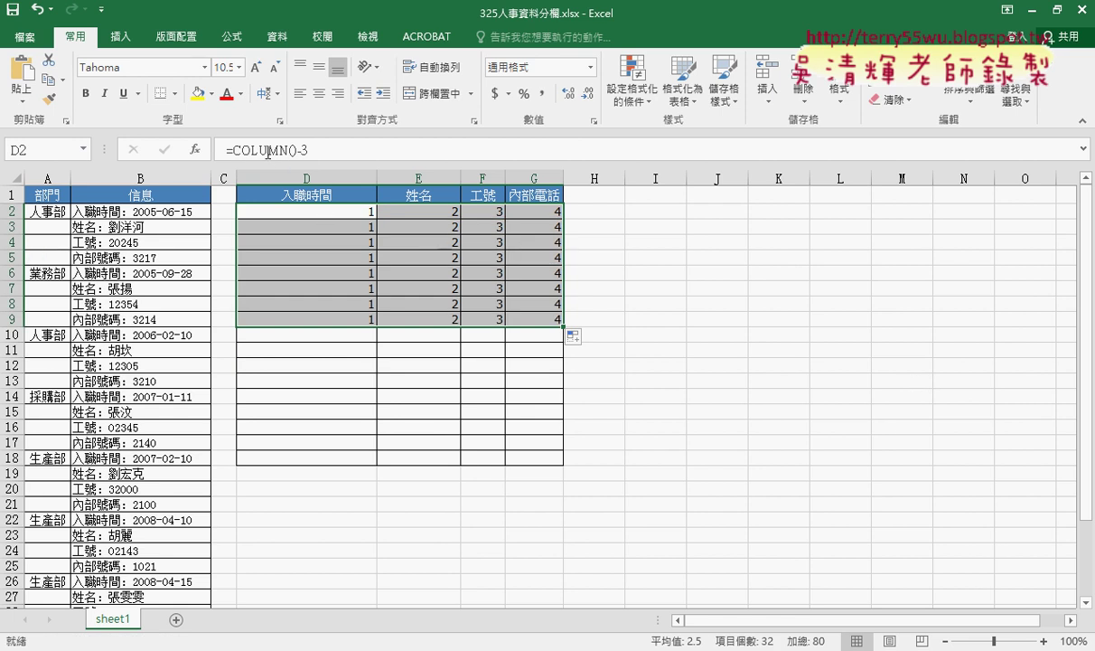
left_click(329, 210)
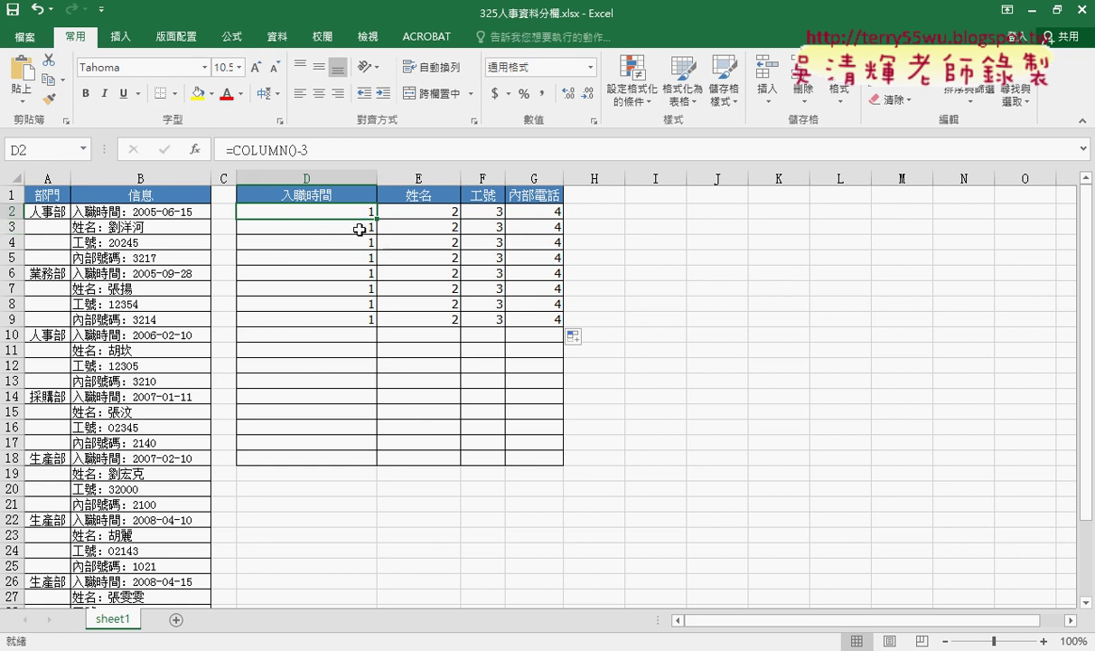
- Check that rows 2 to 6 each read 1, 2, 3, 4, then reopen D2's formula
left_click(423, 212)
left_click(484, 211)
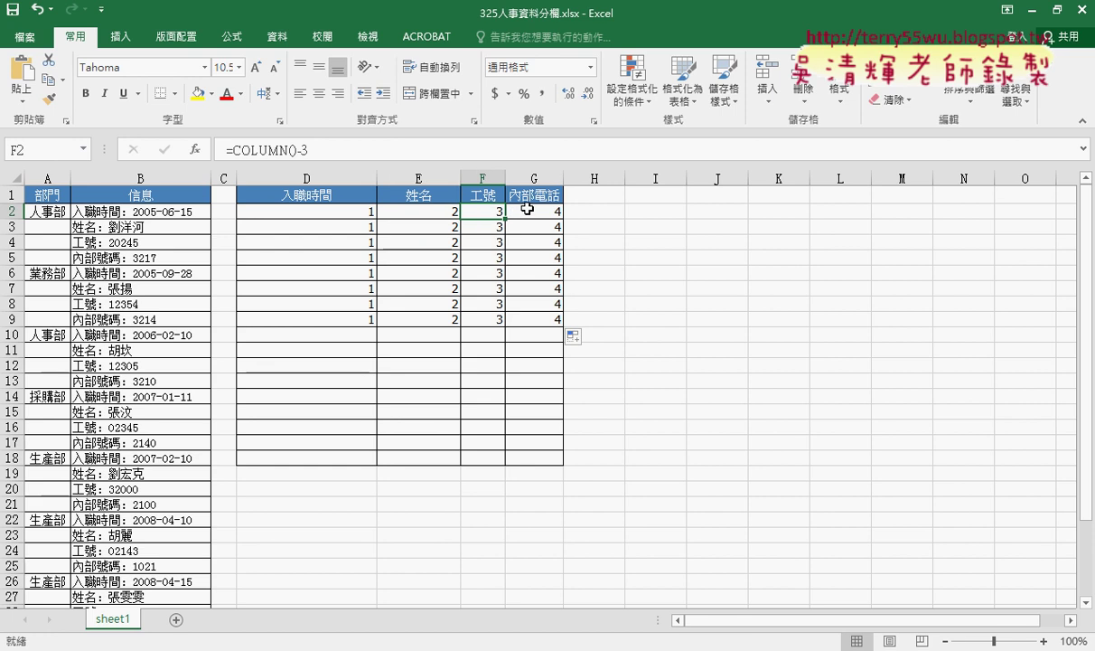
left_click(533, 211)
left_click_drag(361, 226, 496, 226)
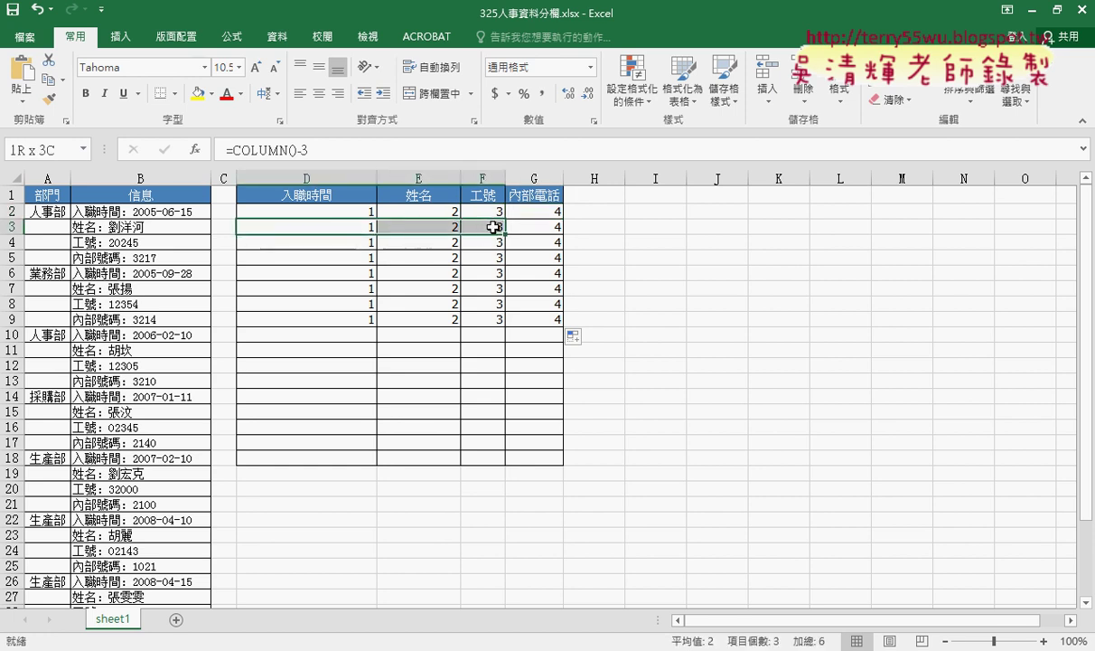
left_click_drag(364, 245, 528, 245)
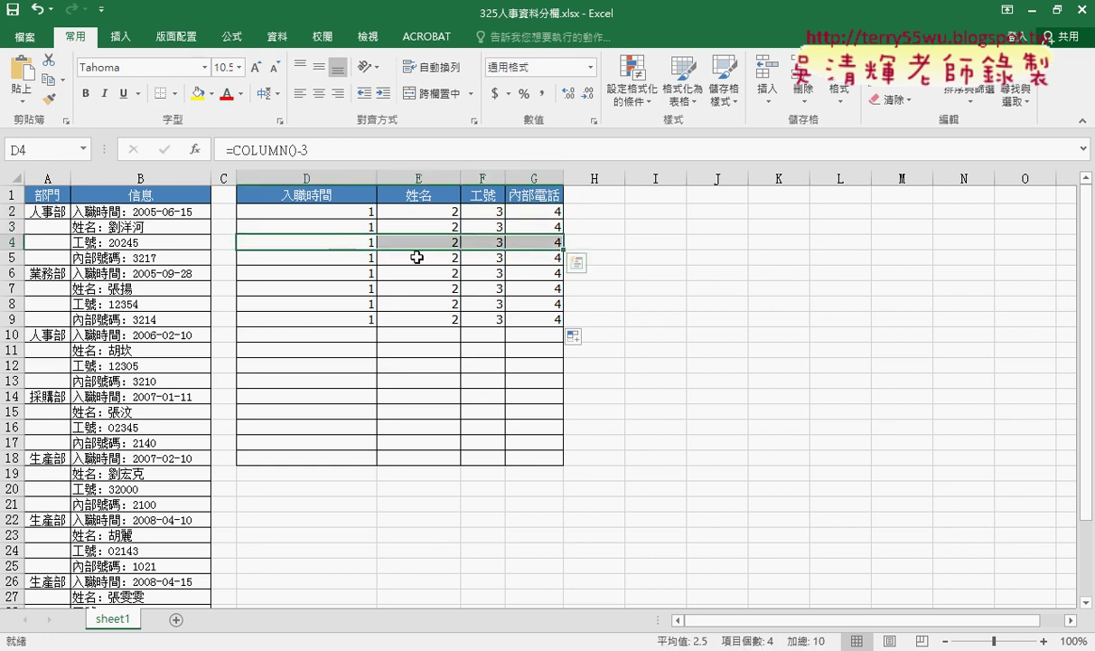
left_click(350, 260)
left_click_drag(349, 260, 533, 259)
left_click_drag(360, 273, 537, 273)
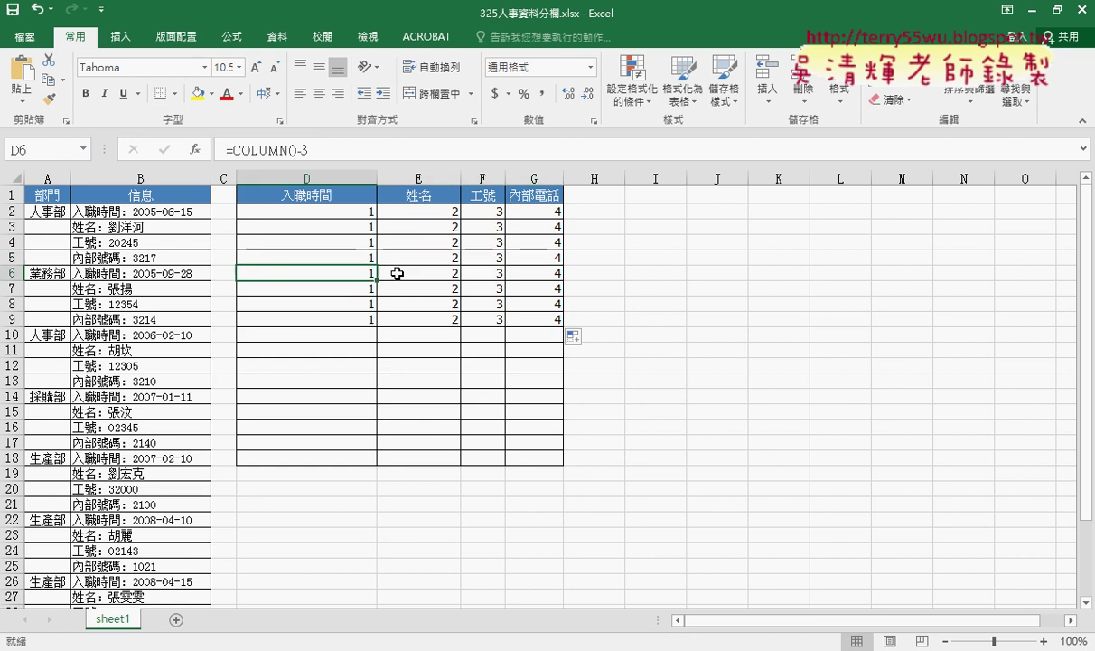
left_click(319, 211)
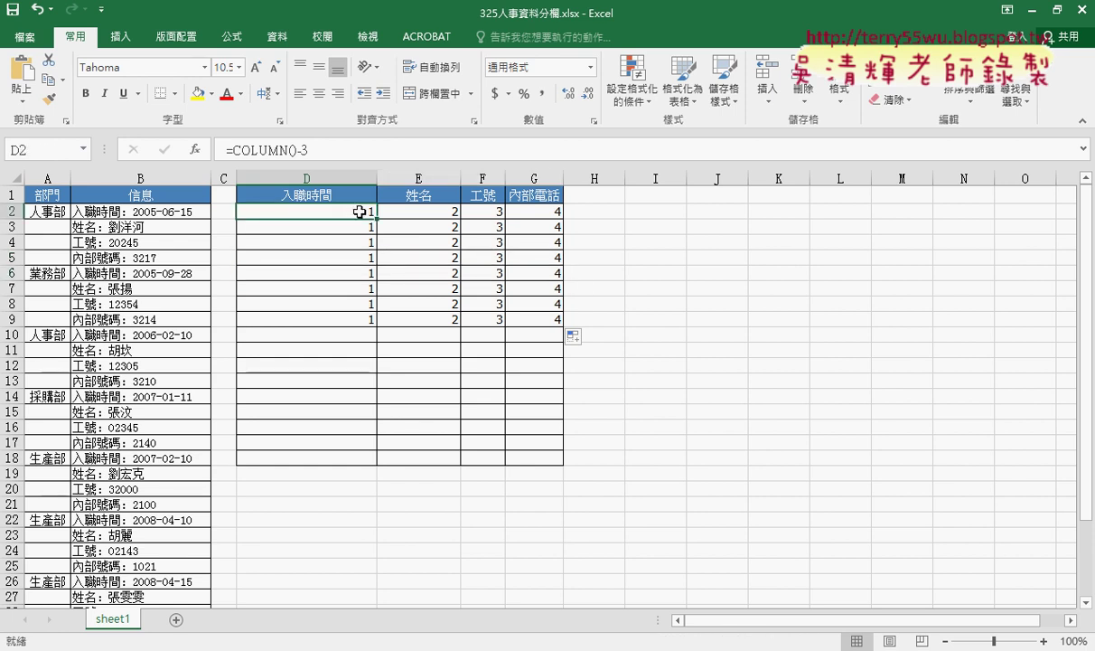
left_click(356, 152)
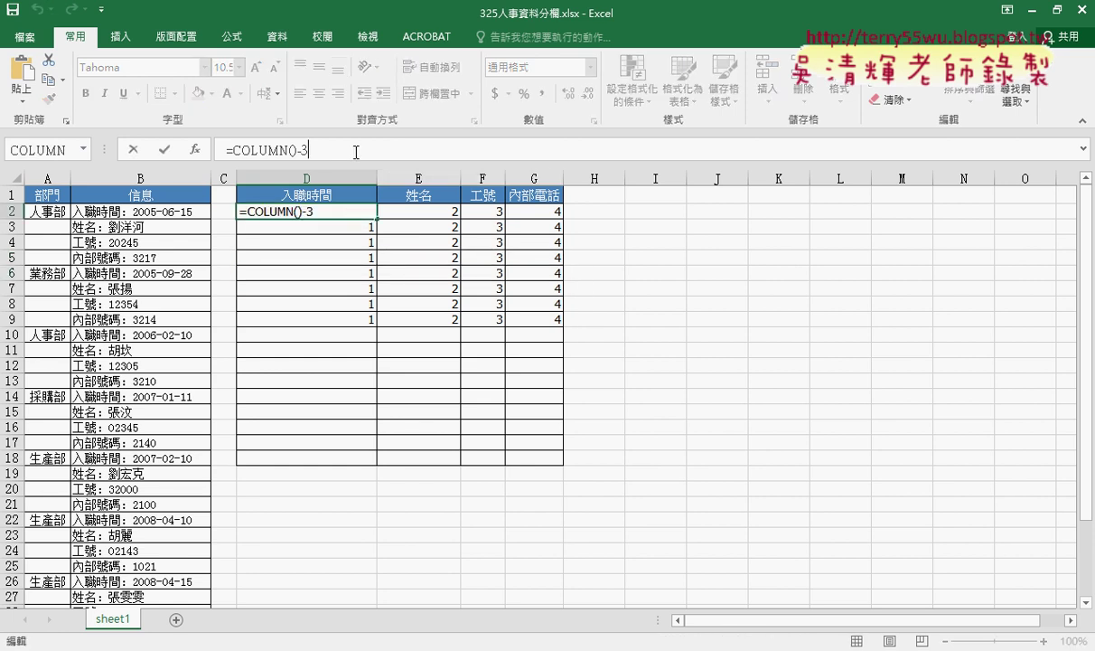
- Change D2's formula to =COLUMN()-3+(ROW()-2)*4
type("+")
type("r")
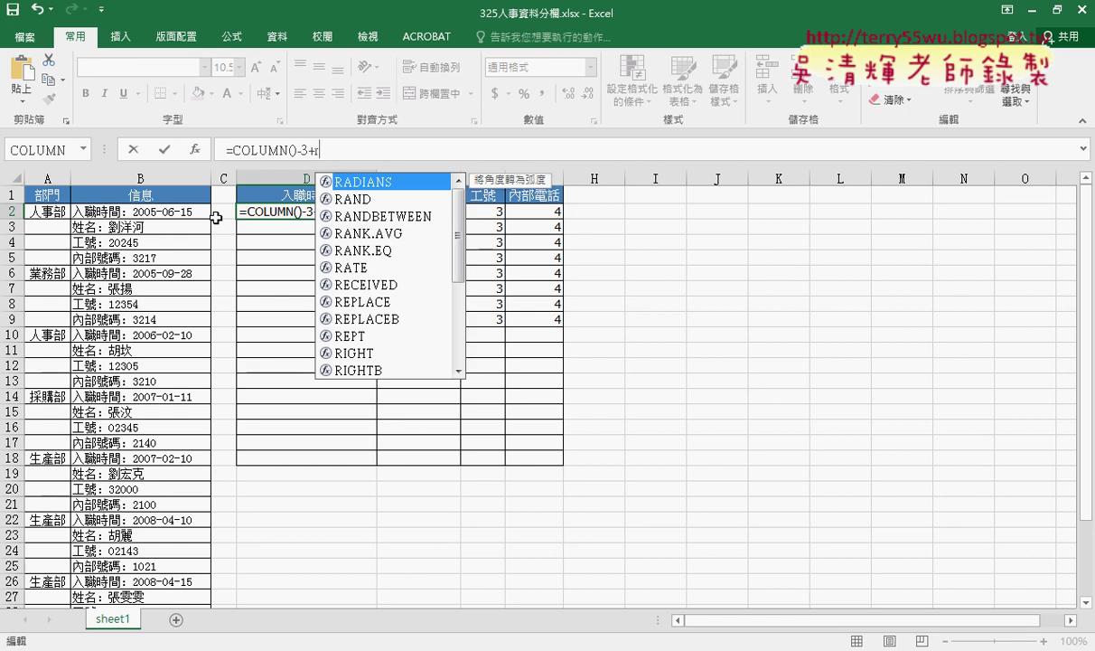
type("ow")
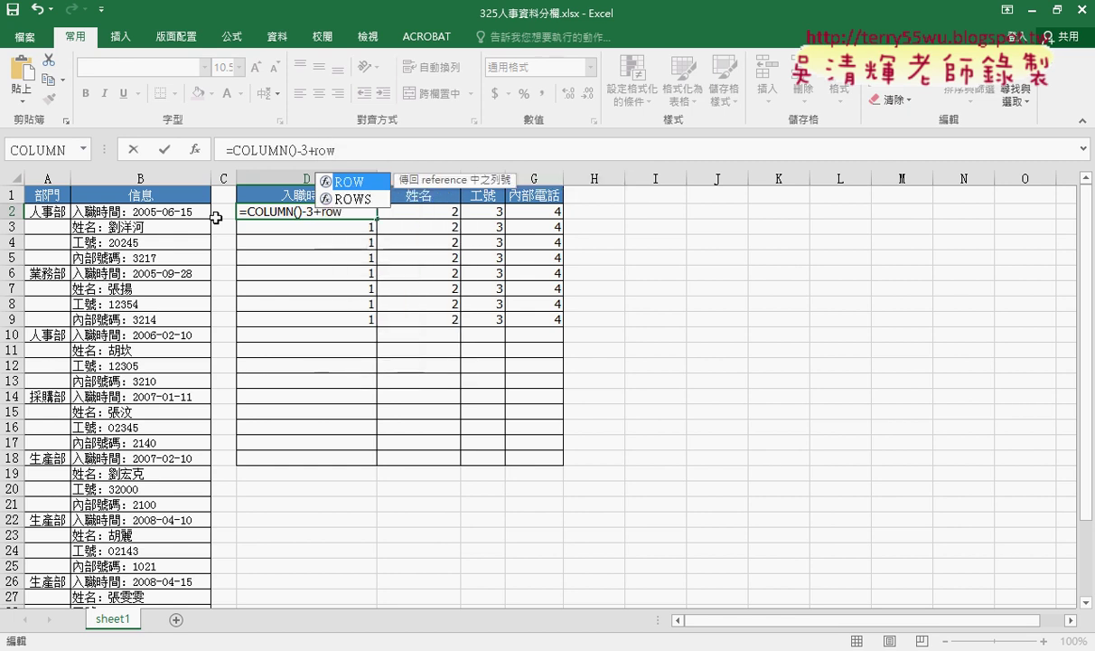
type("()-2")
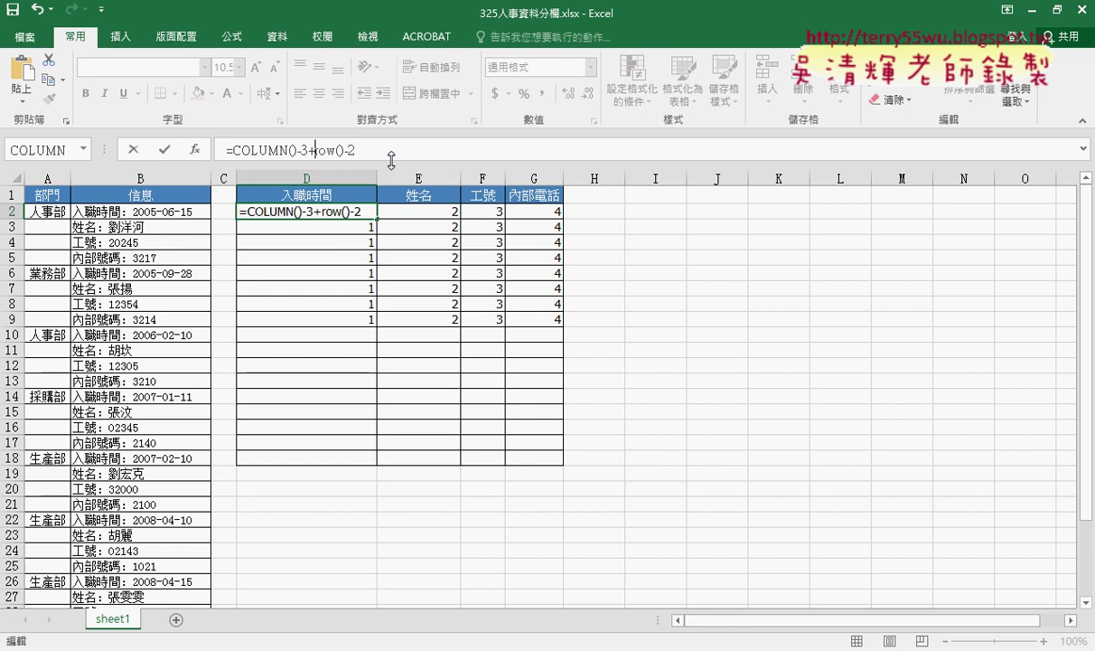
type("(")
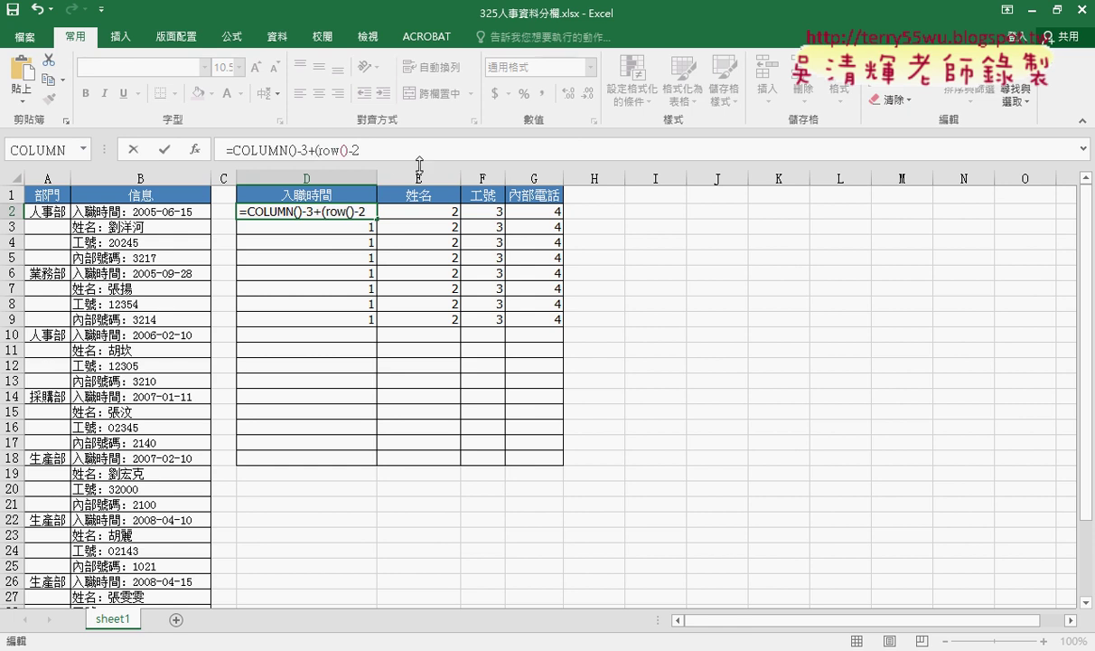
left_click(393, 149)
type("4")
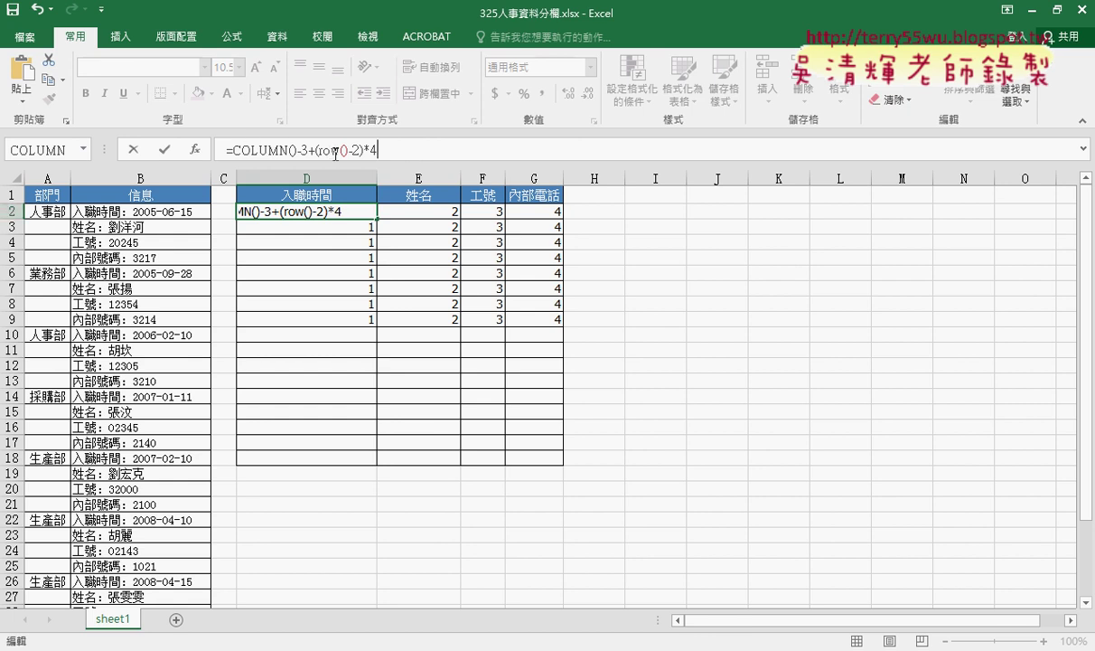
left_click_drag(386, 152, 318, 150)
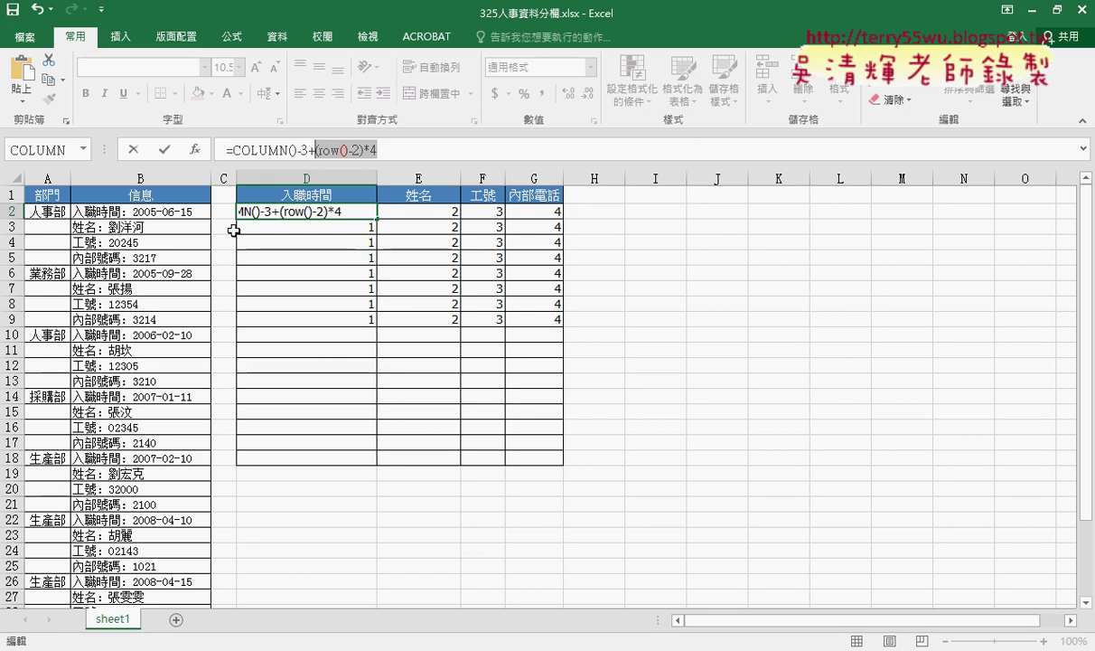
left_click(163, 149)
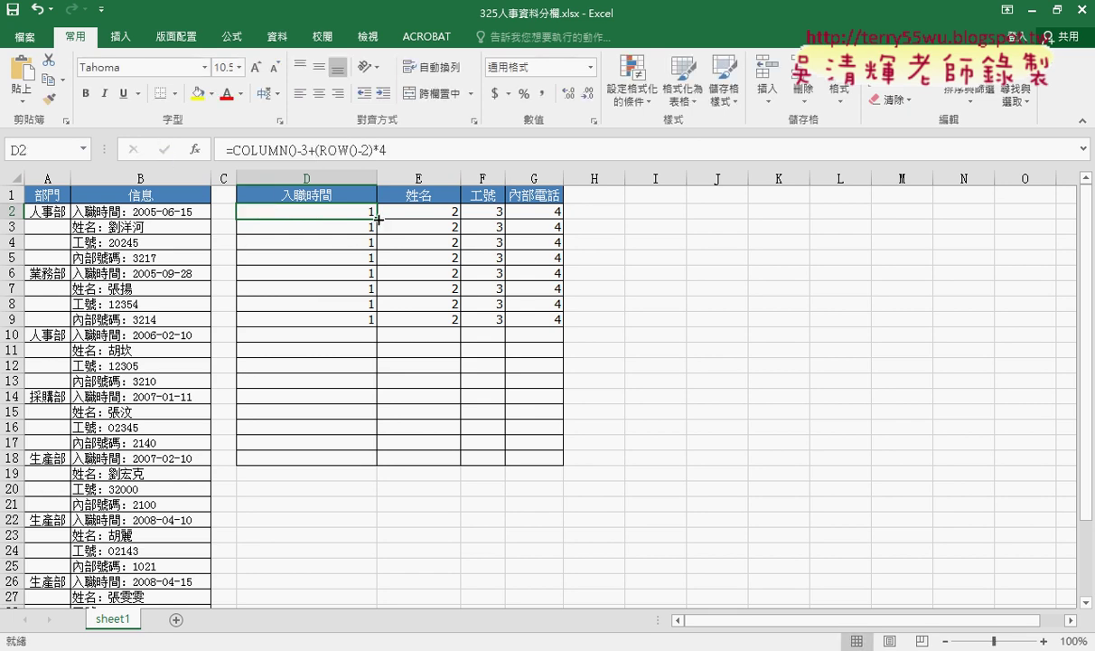
- Fill the new formula over D2:G9 and select D2's formula body
mouse_move(379, 219)
left_mouse_down()
mouse_move(564, 217)
mouse_move(566, 323)
left_mouse_up()
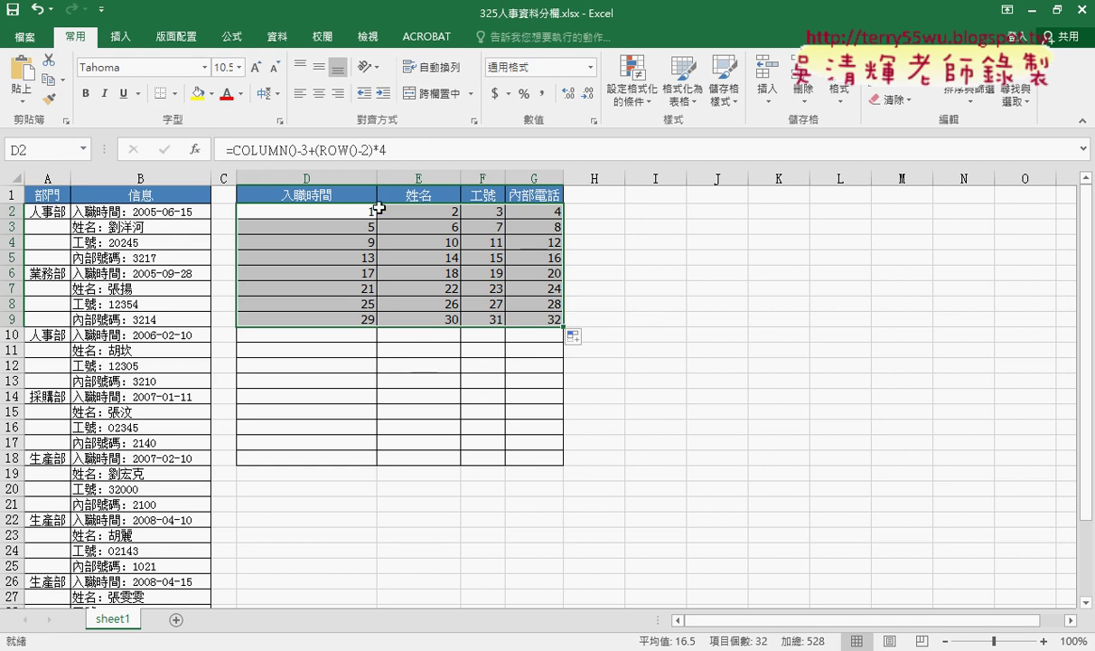
left_click(360, 212)
left_click_drag(381, 150, 233, 151)
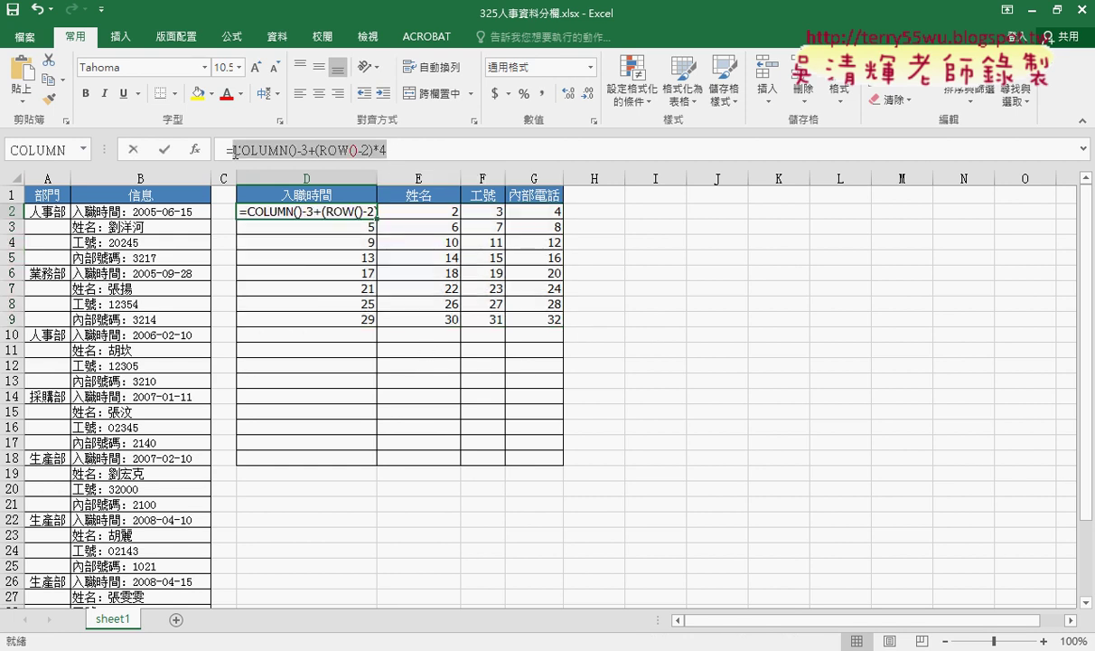
- Cut the COLUMN()-3+(ROW()-2)*4 expression from D2 and insert INDEX in its array form
right_click(298, 151)
left_click(338, 161)
left_click(203, 145)
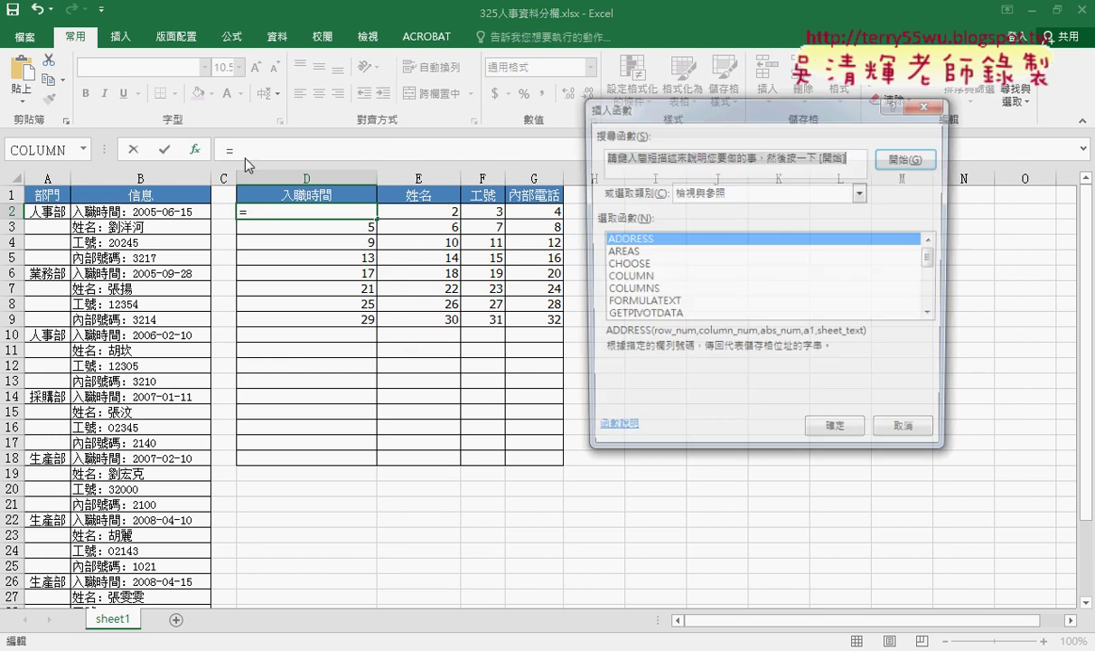
left_click_drag(935, 262, 935, 276)
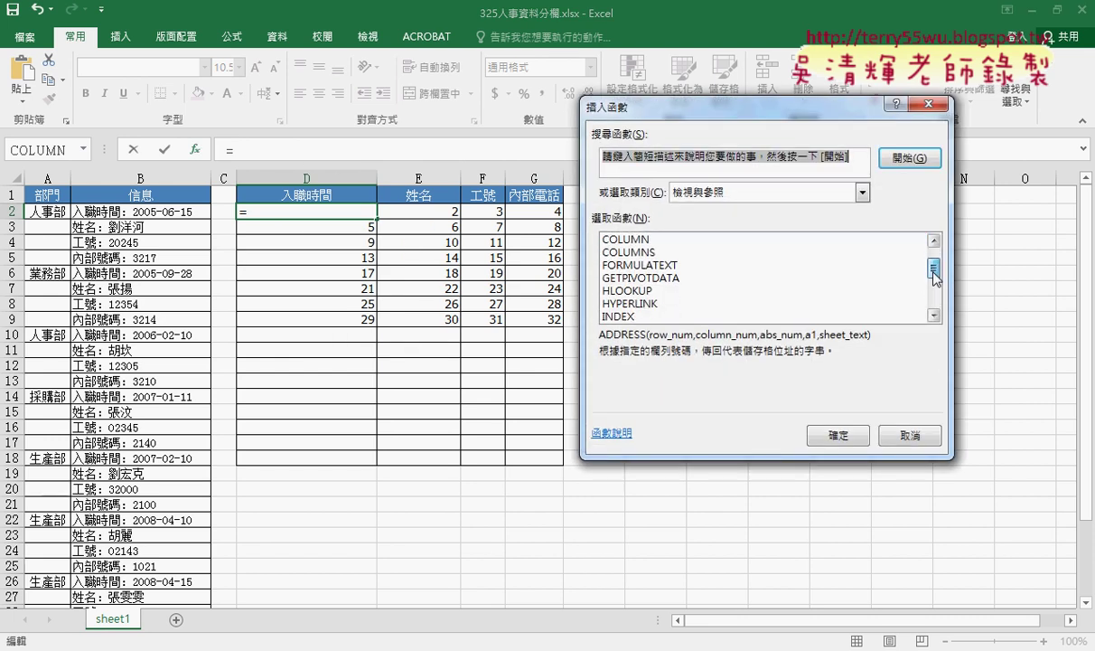
left_click(638, 292)
double_click(637, 292)
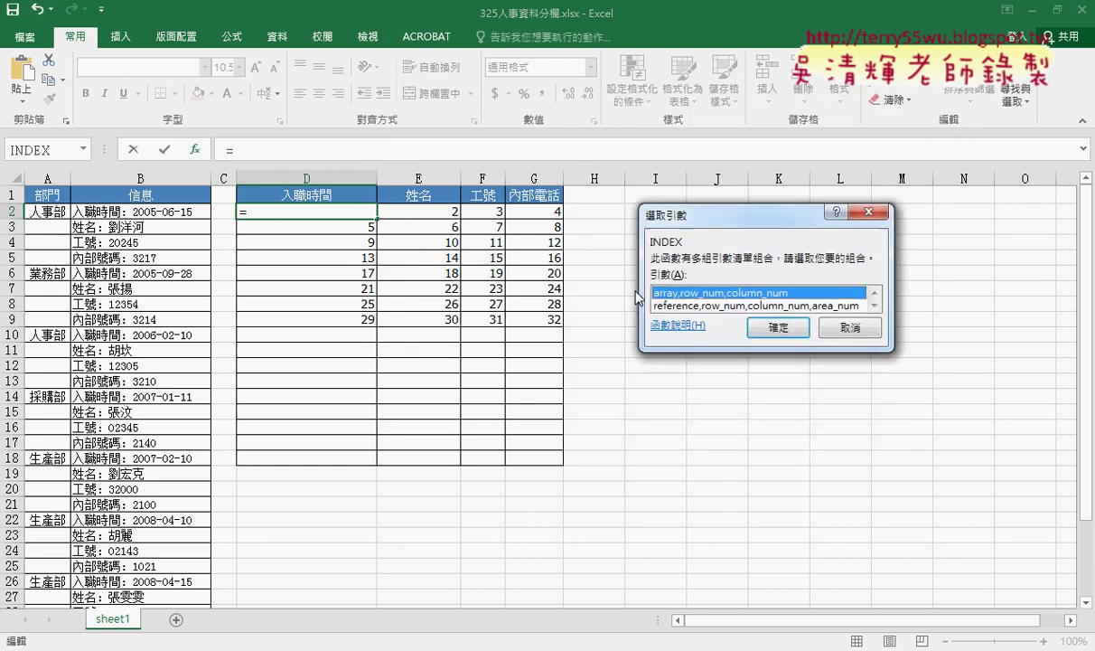
left_click(736, 310)
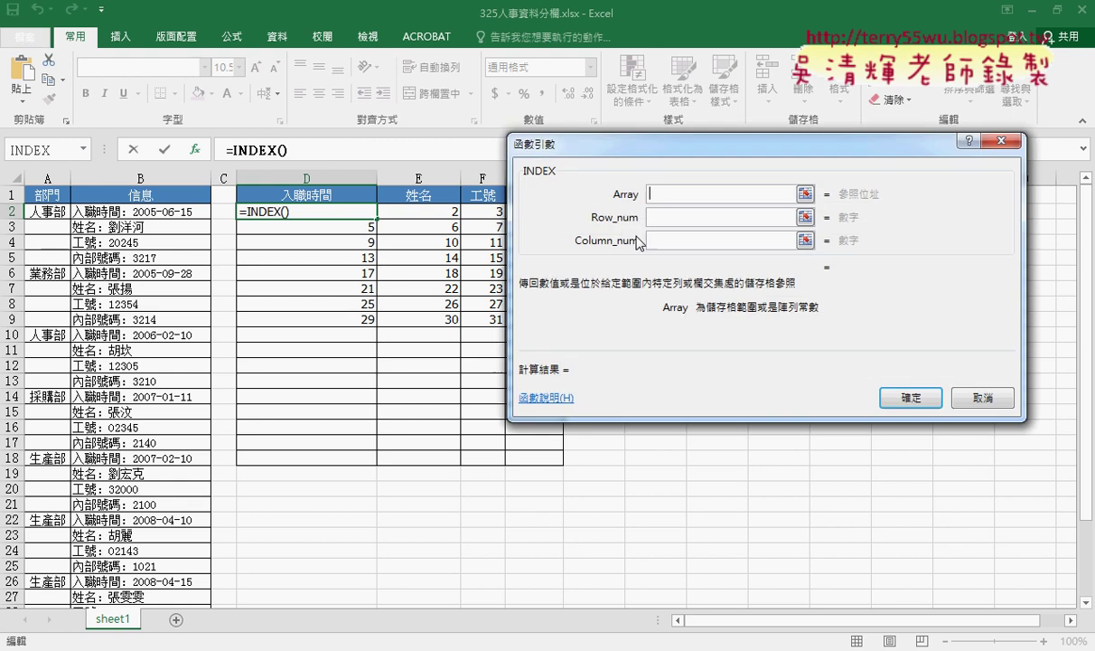
- Set the INDEX Array to the absolute reference $B$2:$B$33, briefly marking it in red ink
left_click(131, 209)
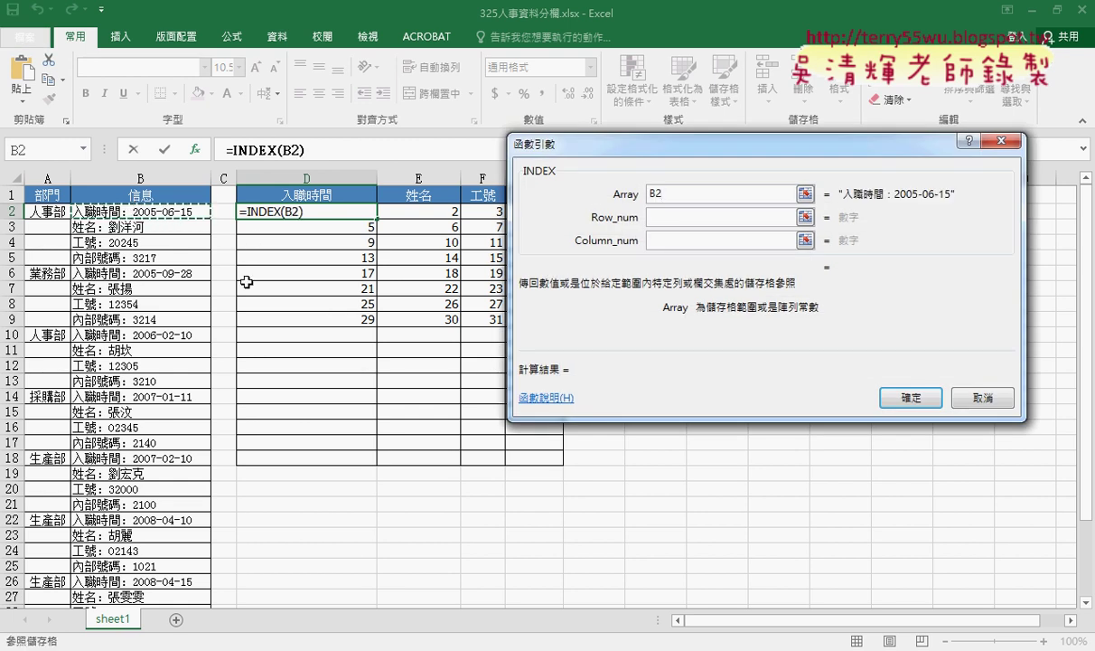
key("ctrl+shift+Down")
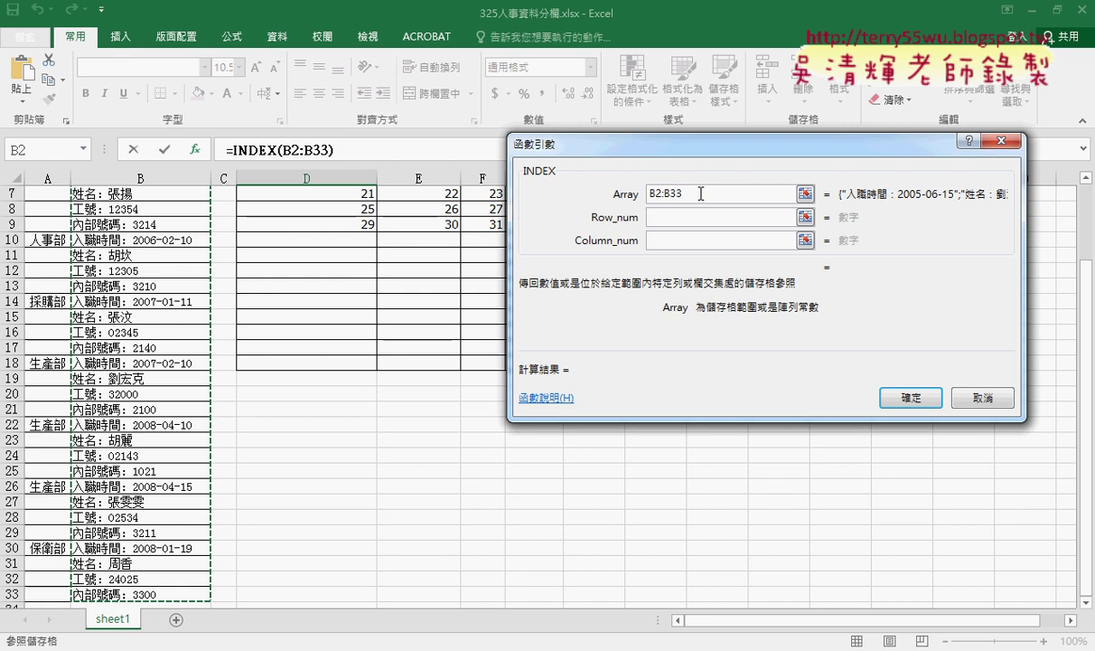
left_click(631, 197)
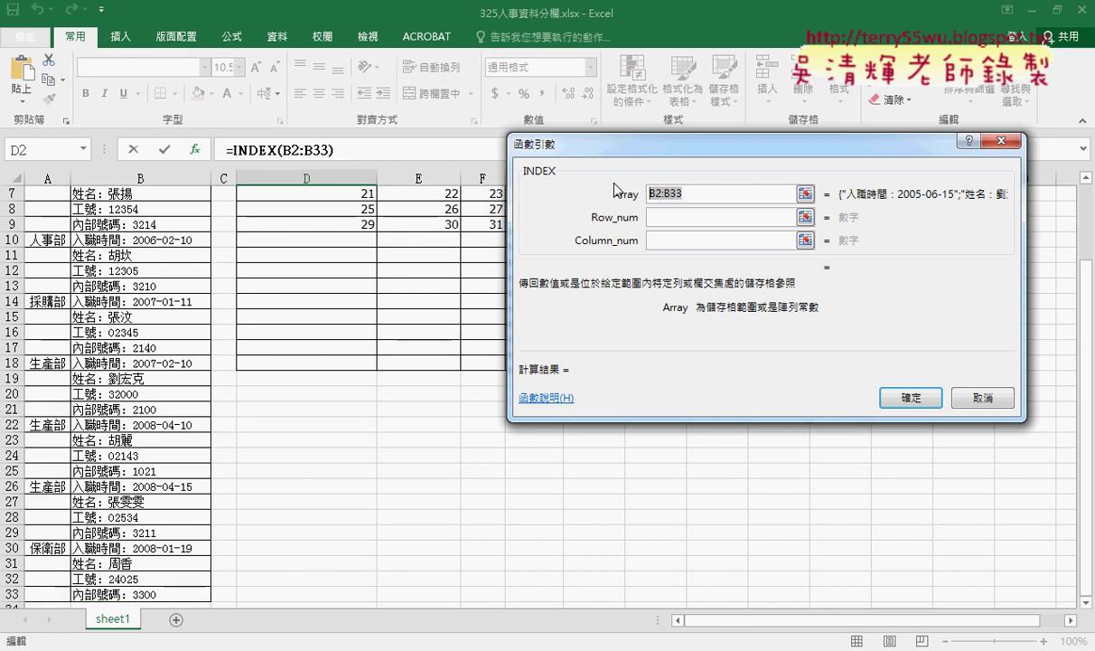
key("F4")
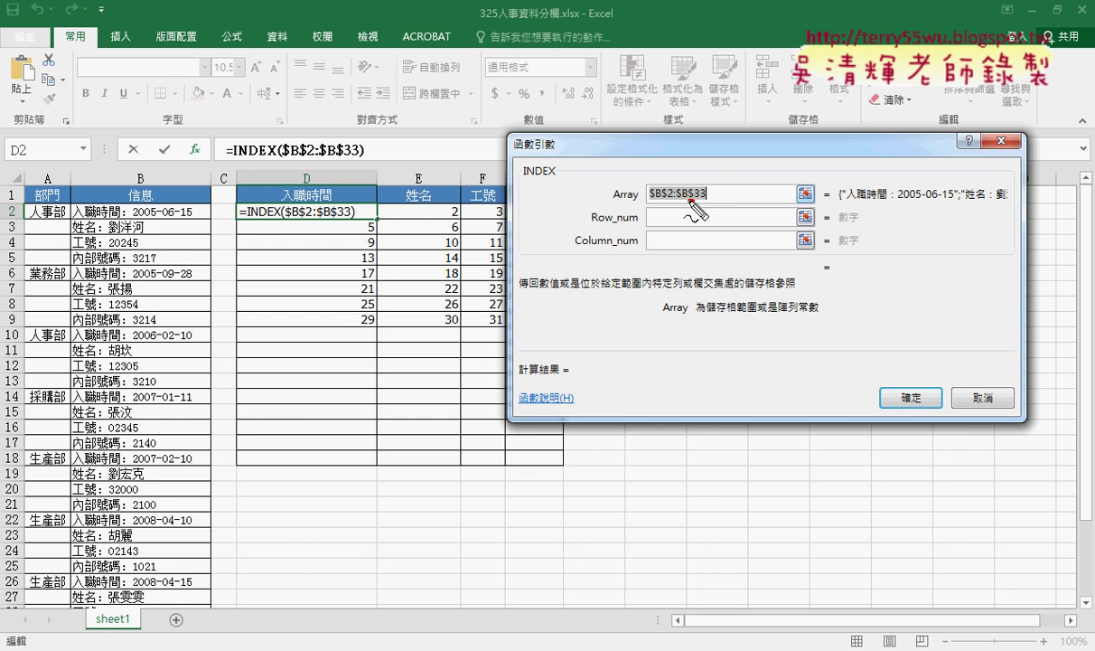
left_click_drag(692, 200, 650, 201)
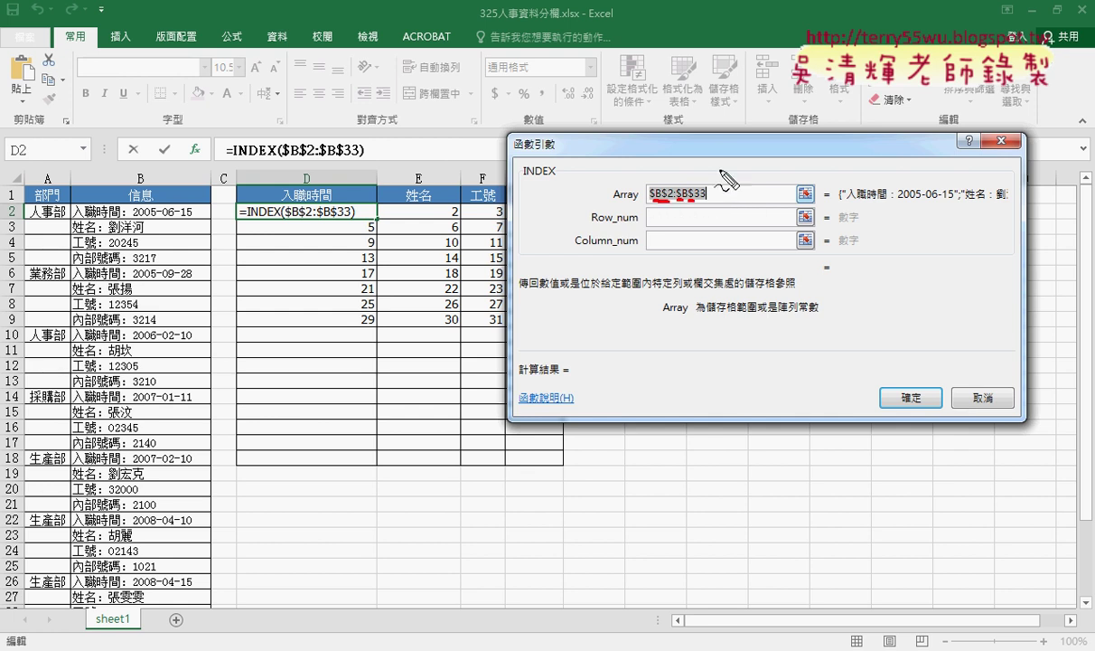
mouse_move(720, 165)
left_mouse_down()
mouse_move(744, 165)
mouse_move(723, 206)
mouse_move(743, 186)
left_mouse_up()
mouse_move(757, 167)
left_mouse_down()
mouse_move(743, 191)
mouse_move(783, 192)
mouse_move(769, 206)
left_mouse_up()
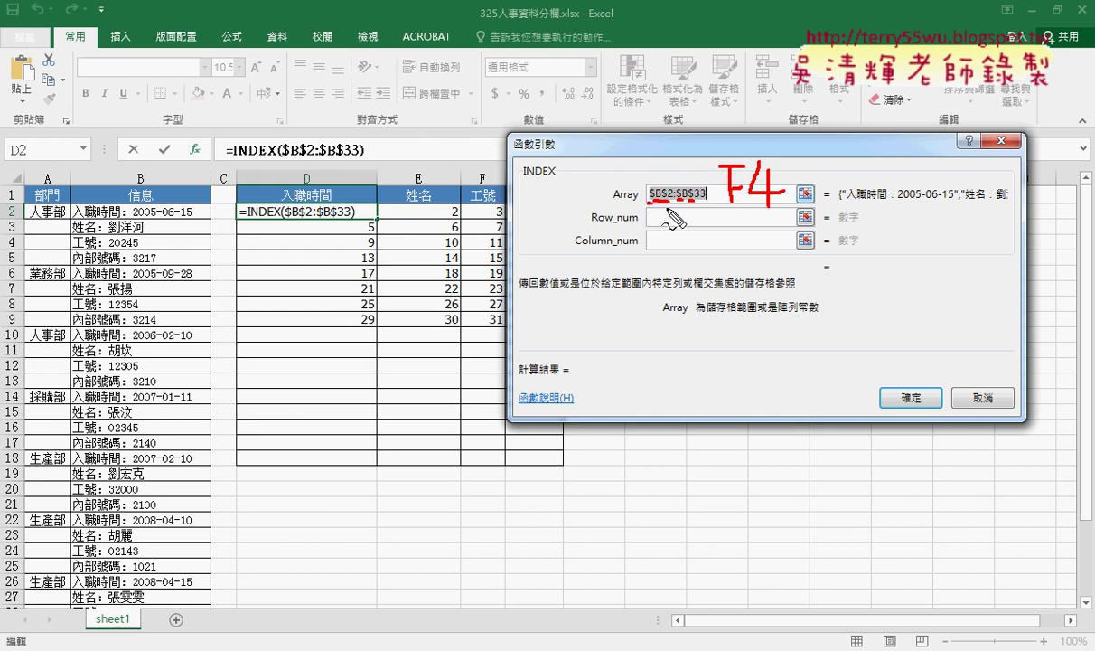
key("Escape")
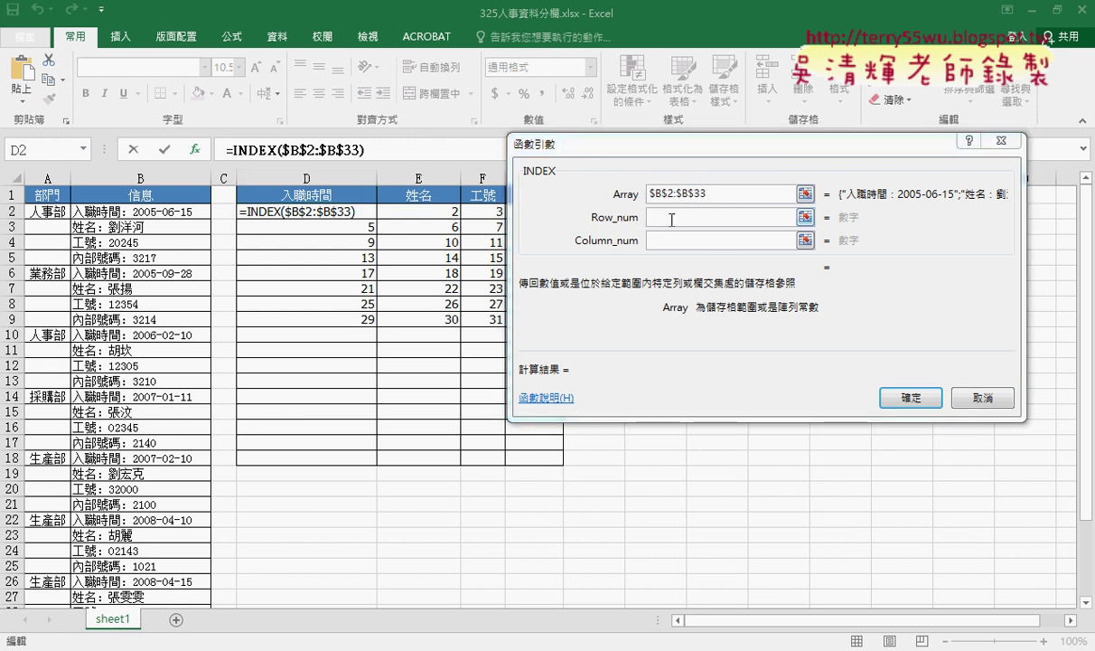
- Use COLUMN()-3+(ROW()-2)*4 as Row_num and 1 as Column_num, and confirm the formula
left_click(669, 218)
right_click(660, 218)
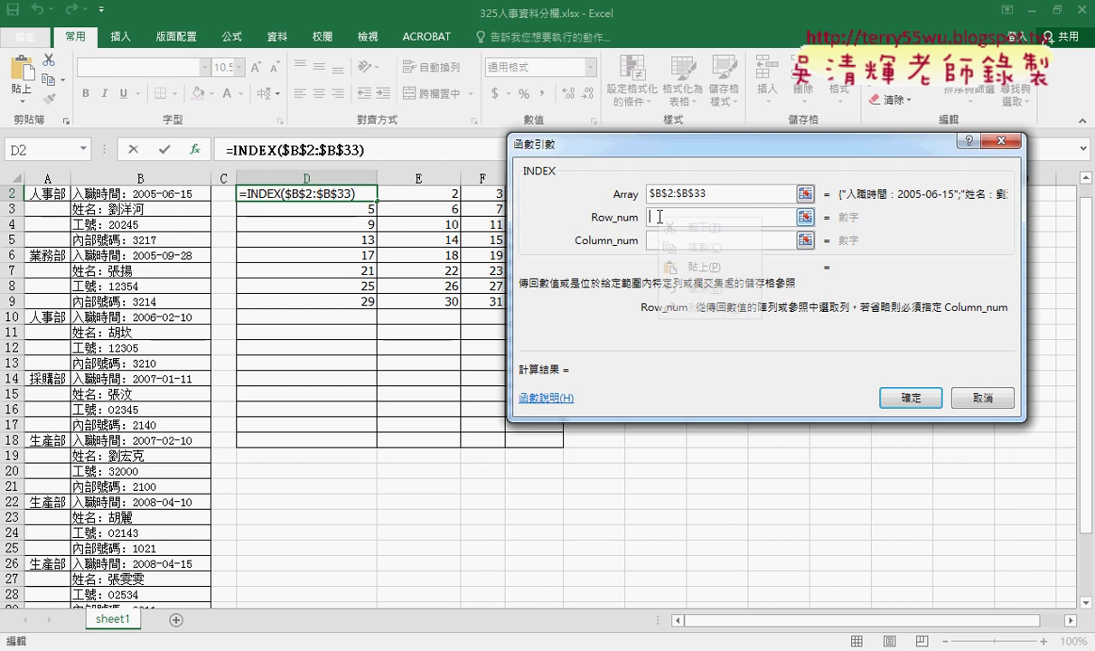
left_click(692, 267)
left_click_drag(741, 216, 592, 212)
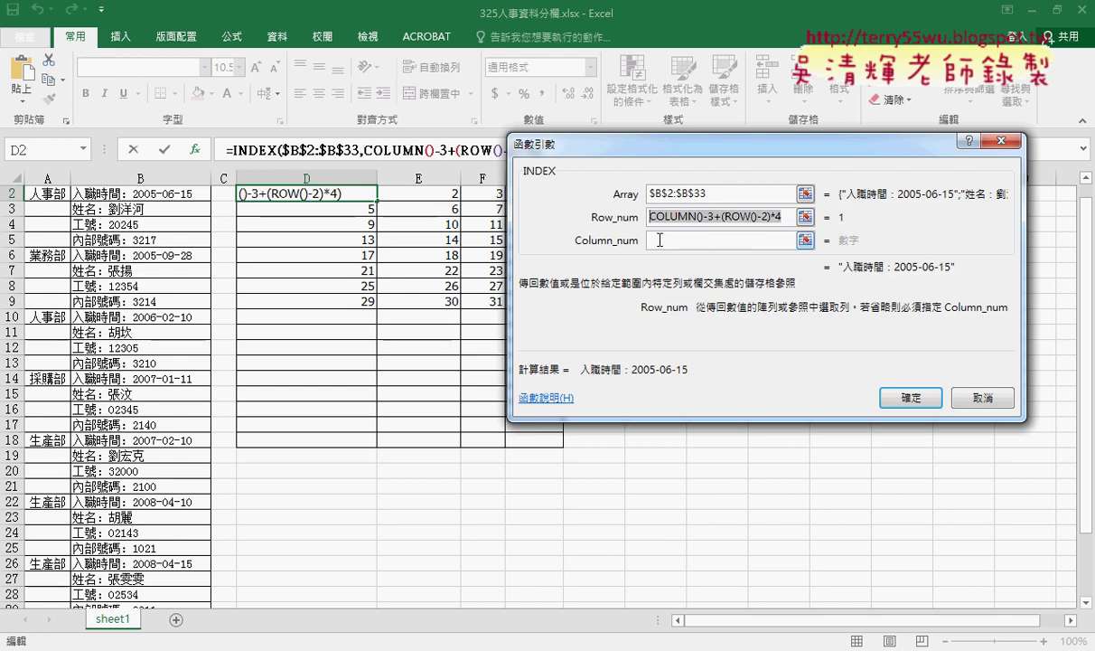
left_click(663, 241)
type("1")
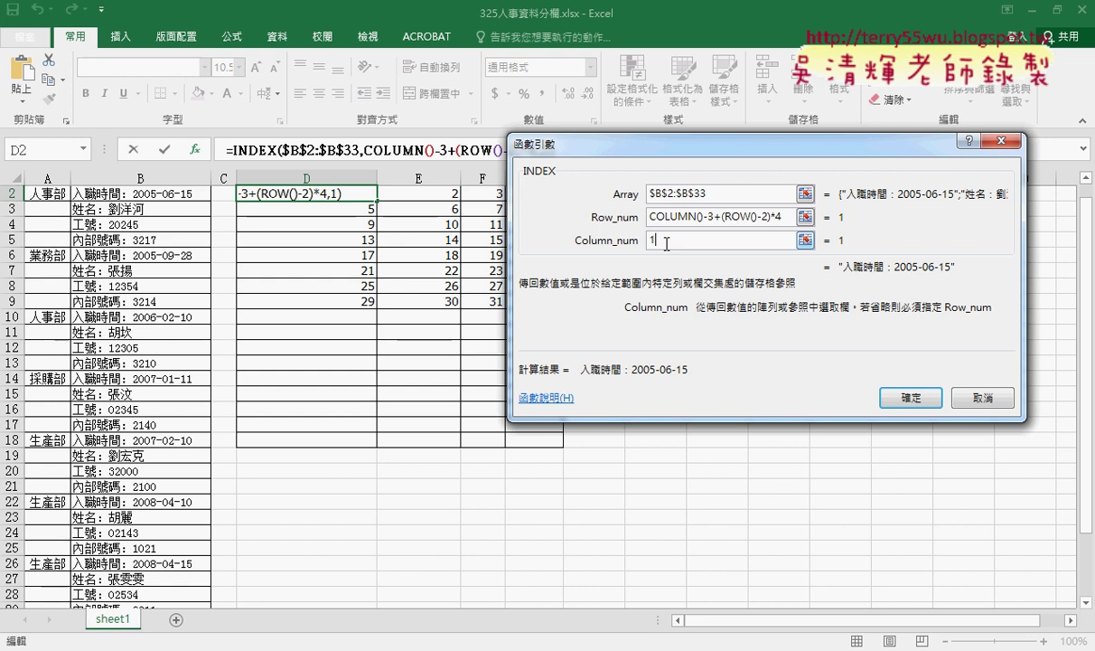
left_click(913, 399)
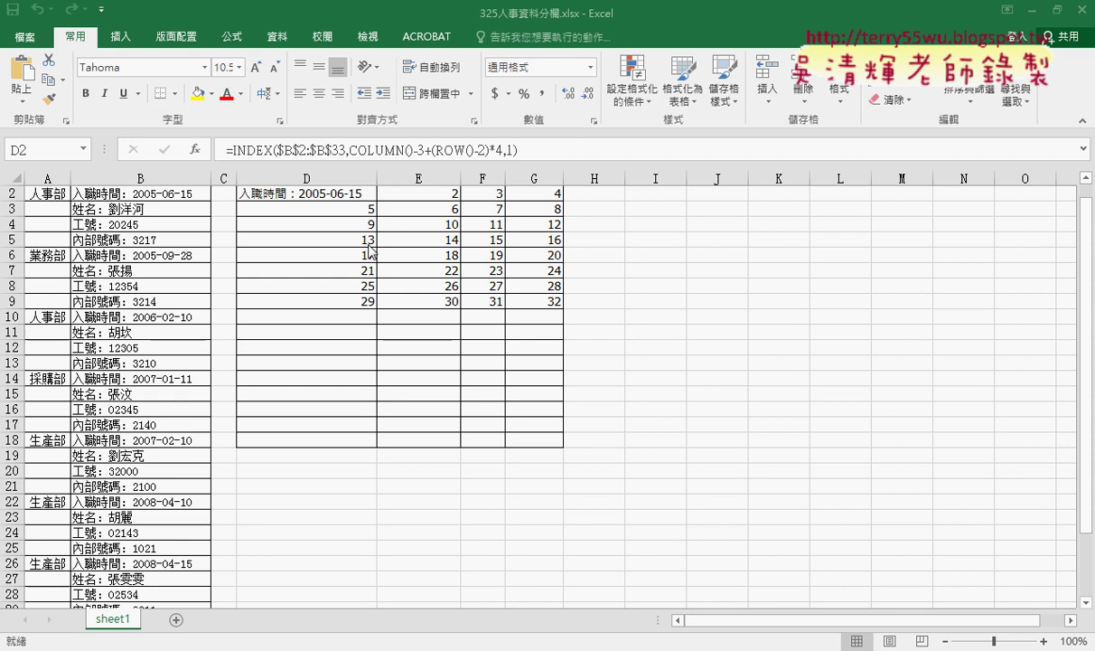
- Fill the INDEX formula over D2:G9 and autofit columns D through G
scroll(363, 227, "up", 1)
mouse_move(376, 219)
left_mouse_down()
mouse_move(568, 232)
mouse_move(564, 219)
mouse_move(578, 321)
left_mouse_up()
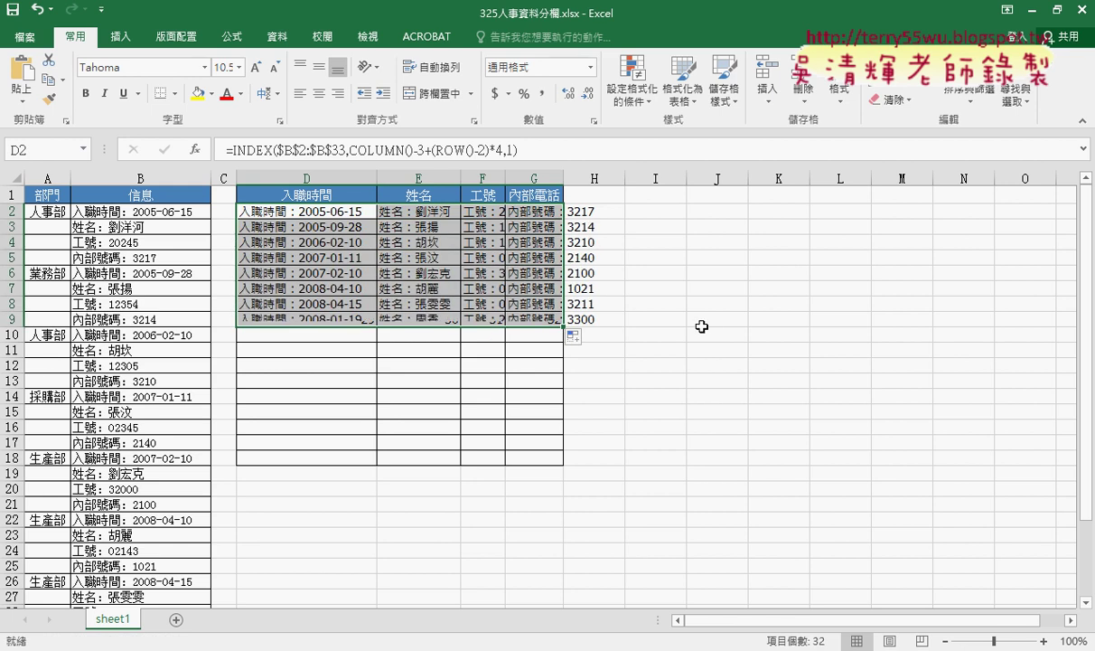
left_click_drag(312, 178, 548, 187)
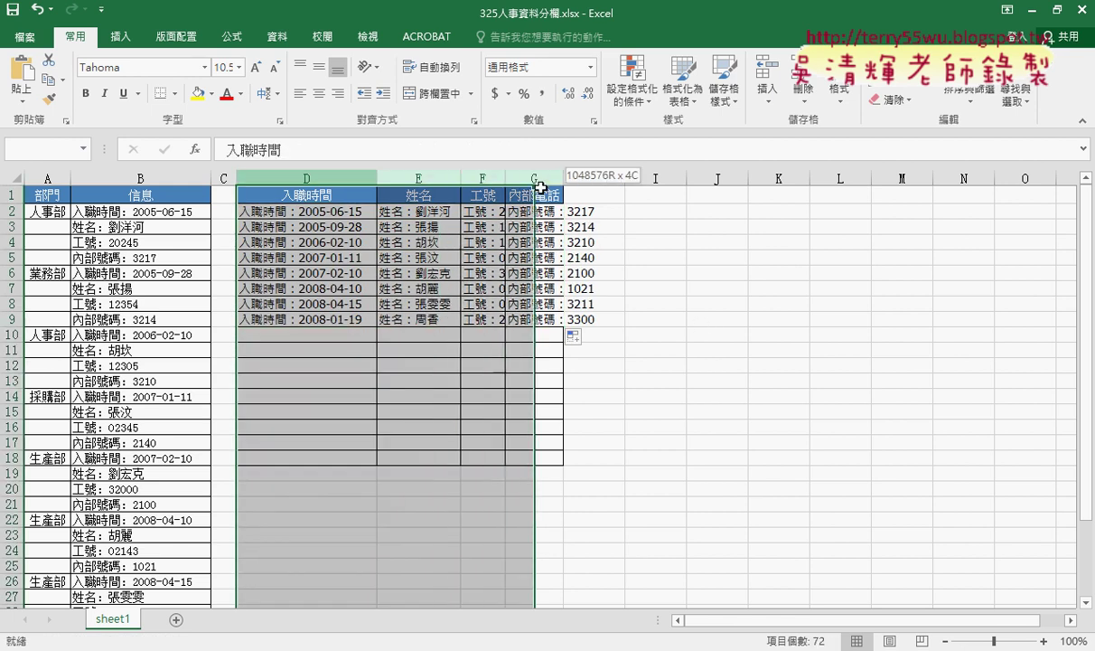
double_click(379, 177)
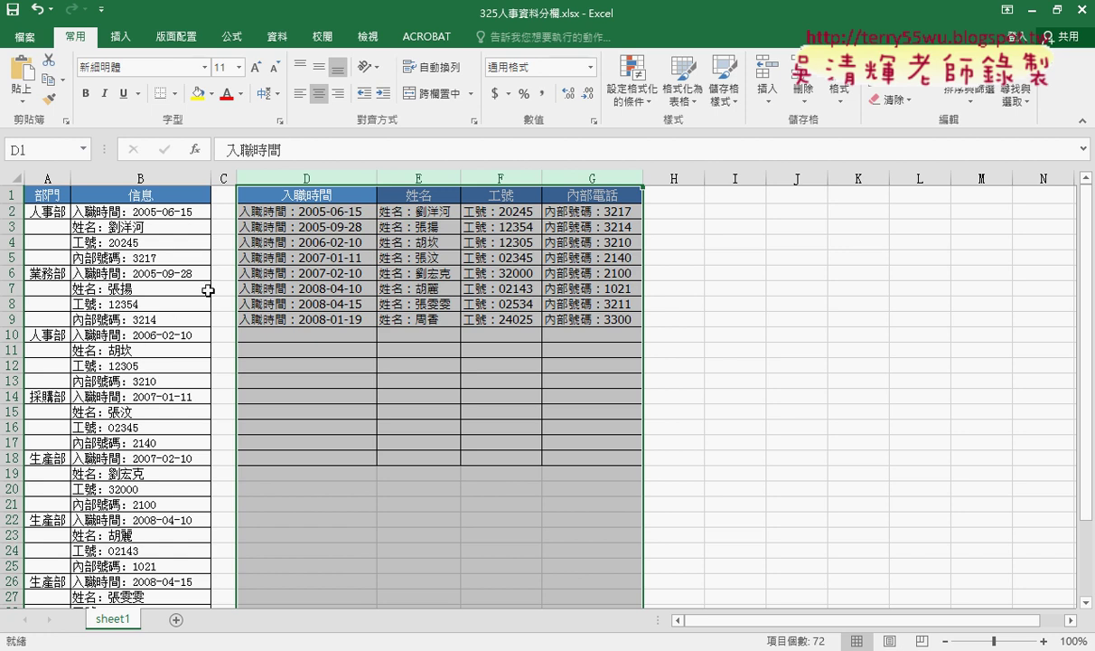
- Compare the formulas in E2:E5 against the source entries in column B
left_click(418, 214)
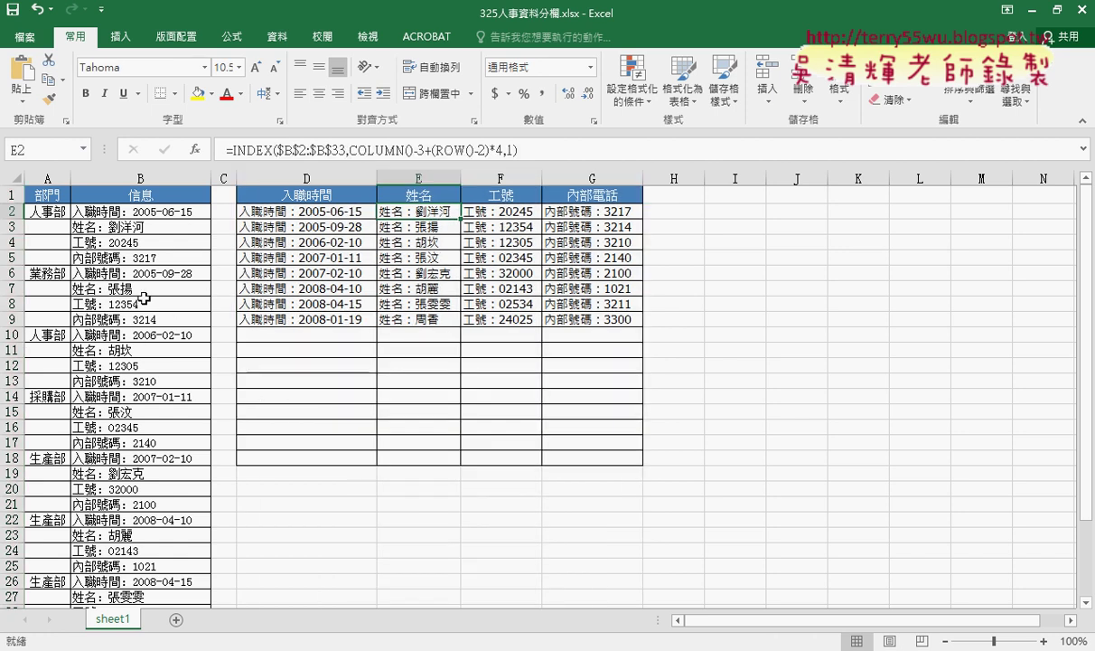
left_click(138, 227)
left_click(125, 289)
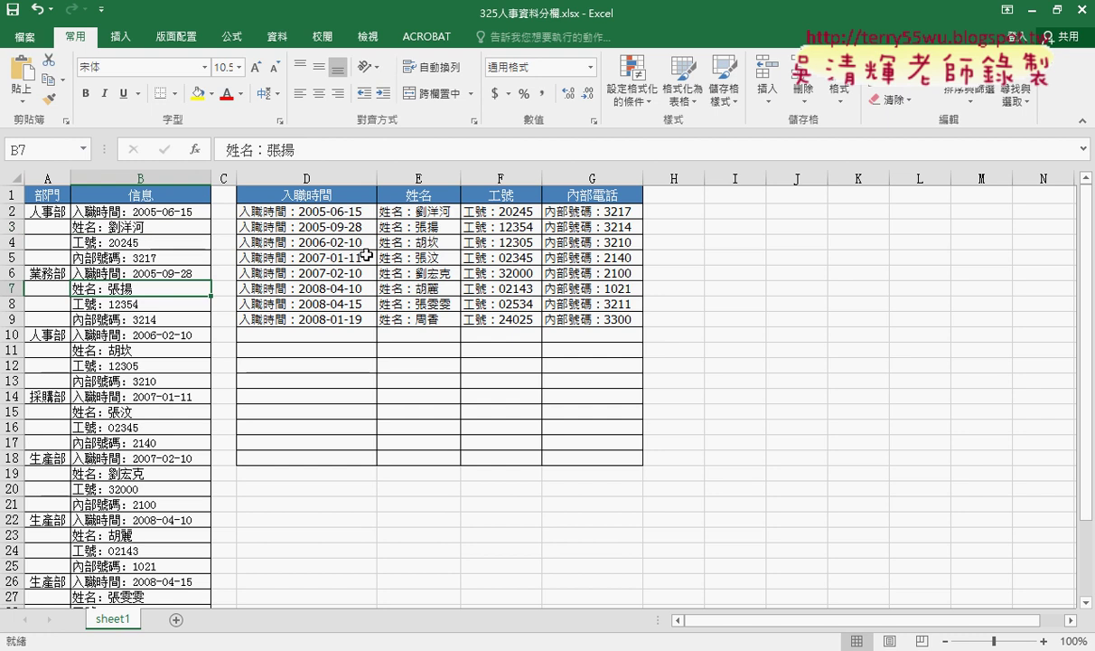
left_click(411, 228)
left_click(143, 350)
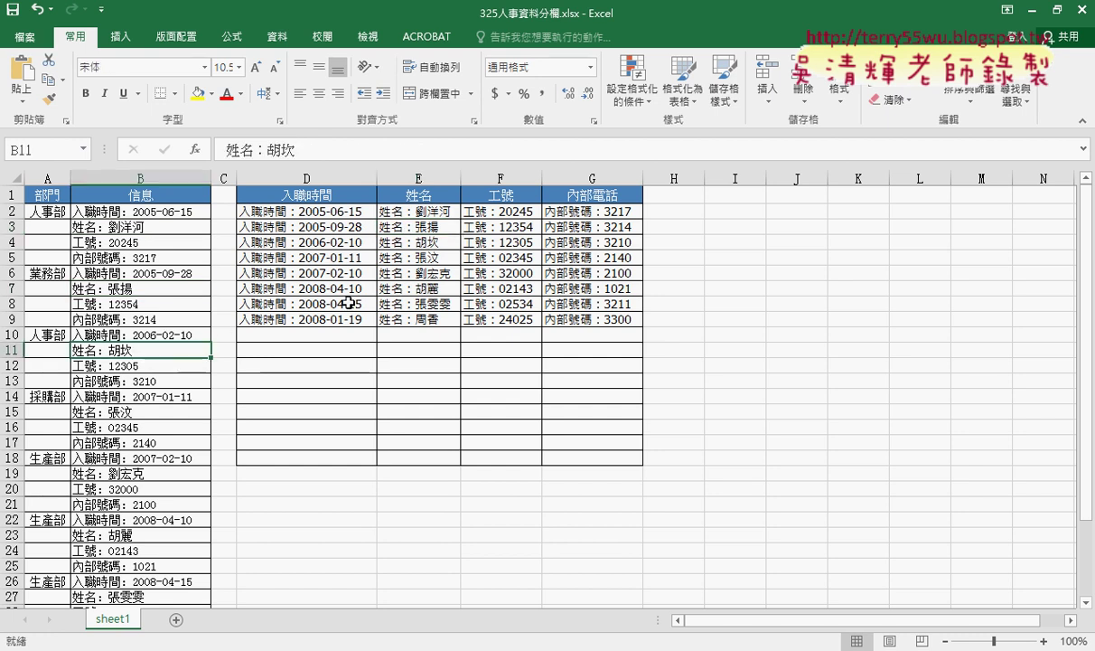
left_click(433, 257)
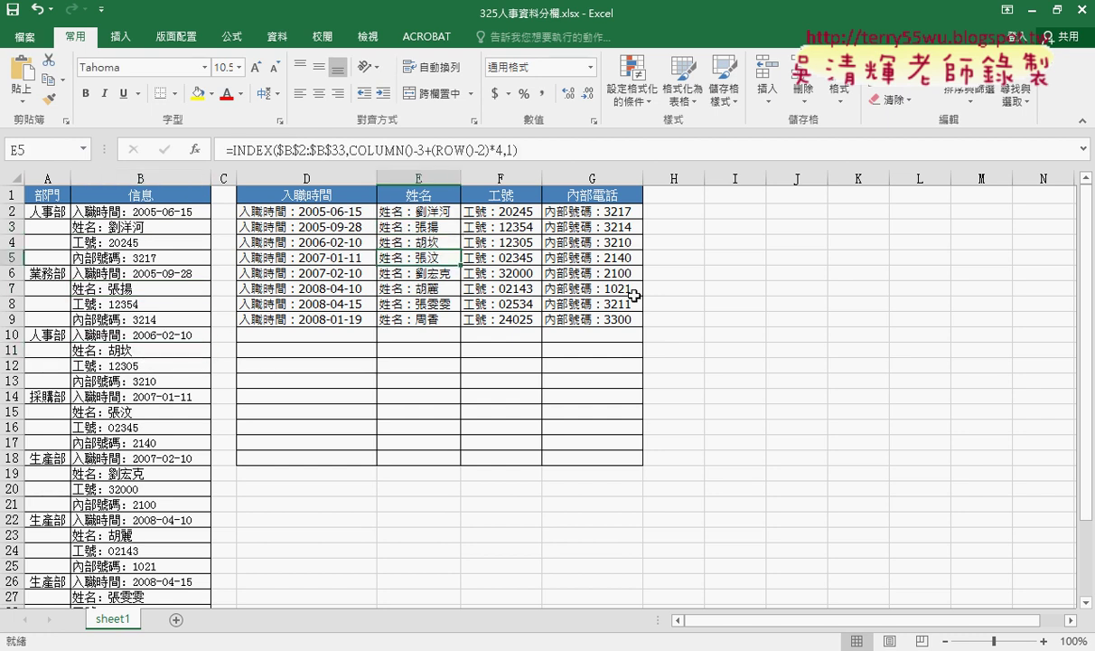
left_click(449, 245)
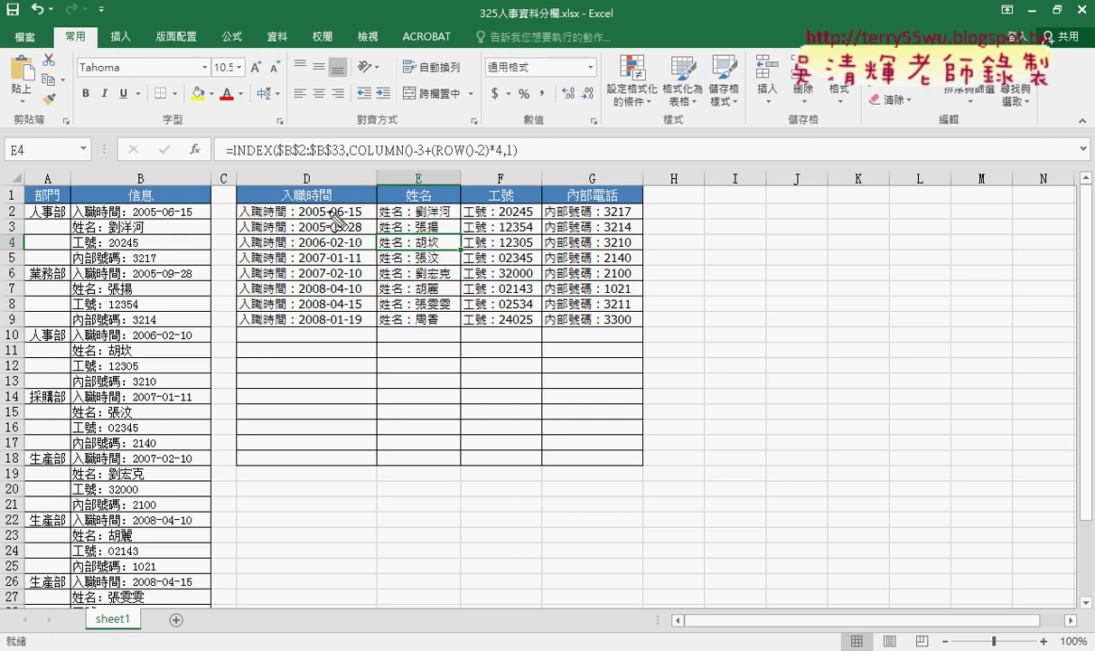
- Circle the 入職時間, 姓名, 工號 and 內部號碼 label prefixes in columns D to G
mouse_move(298, 205)
left_mouse_down()
mouse_move(229, 263)
mouse_move(293, 200)
left_mouse_up()
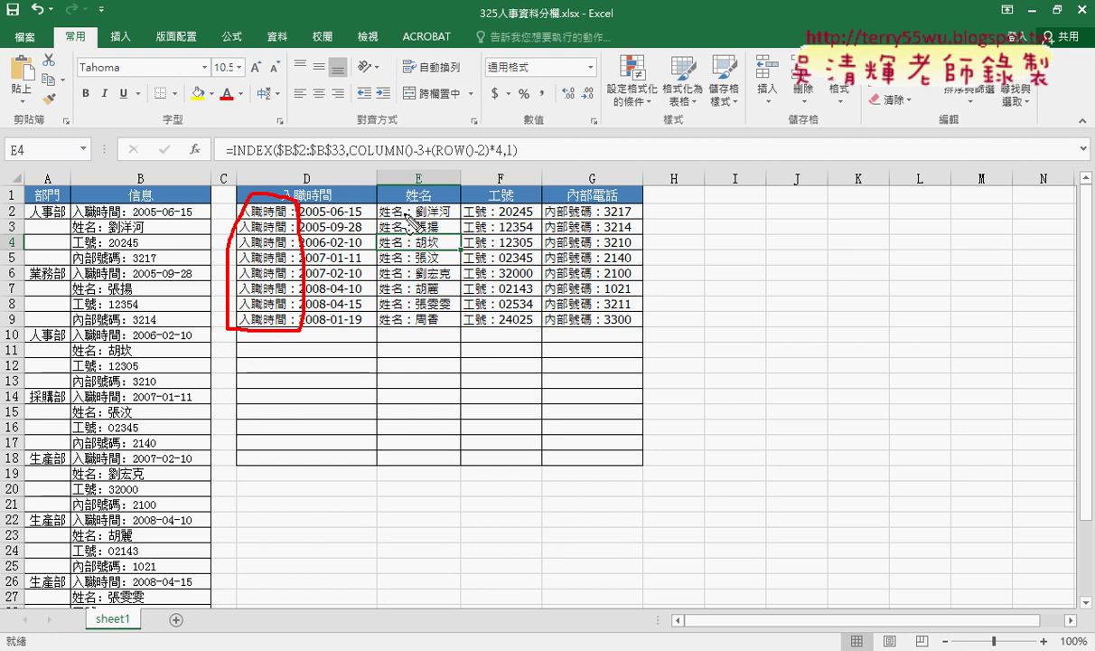
mouse_move(414, 201)
left_mouse_down()
mouse_move(389, 348)
mouse_move(380, 190)
mouse_move(398, 280)
left_mouse_up()
mouse_move(280, 248)
left_mouse_down()
mouse_move(267, 278)
mouse_move(279, 264)
left_mouse_up()
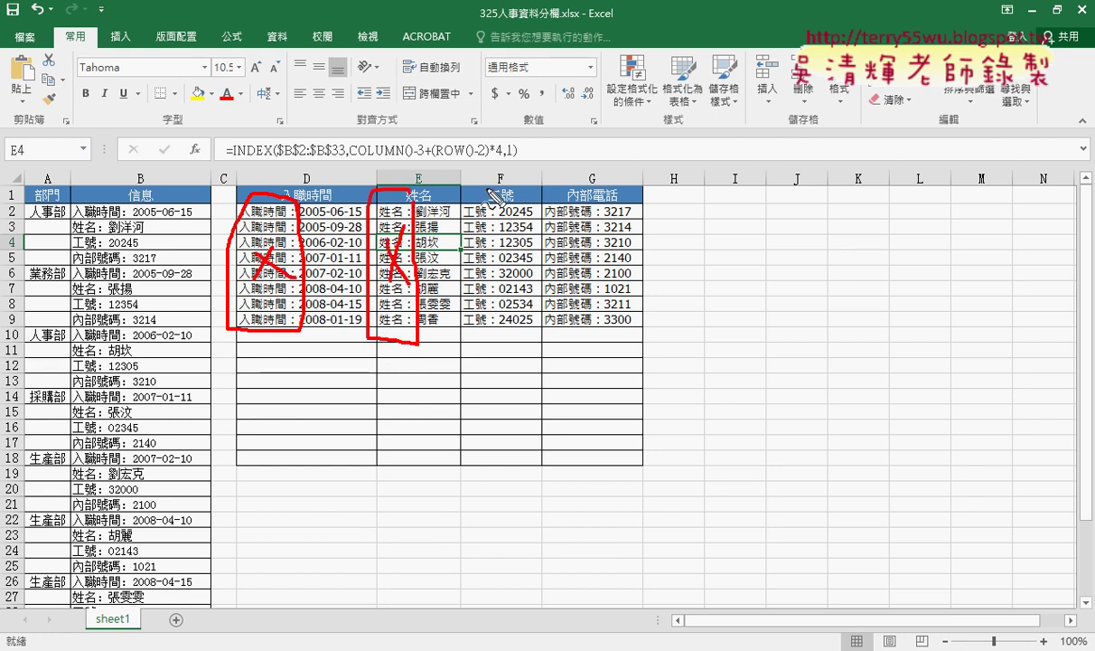
mouse_move(440, 192)
left_mouse_down()
mouse_move(493, 327)
mouse_move(455, 190)
left_mouse_up()
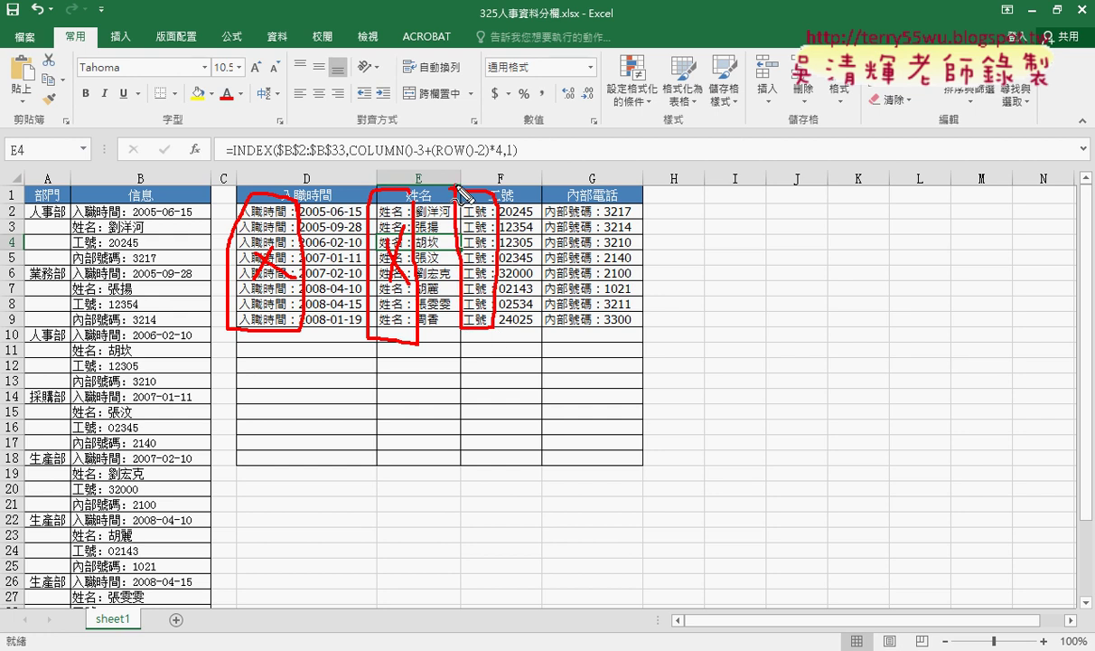
mouse_move(542, 202)
left_mouse_down()
mouse_move(589, 213)
mouse_move(540, 194)
left_mouse_up()
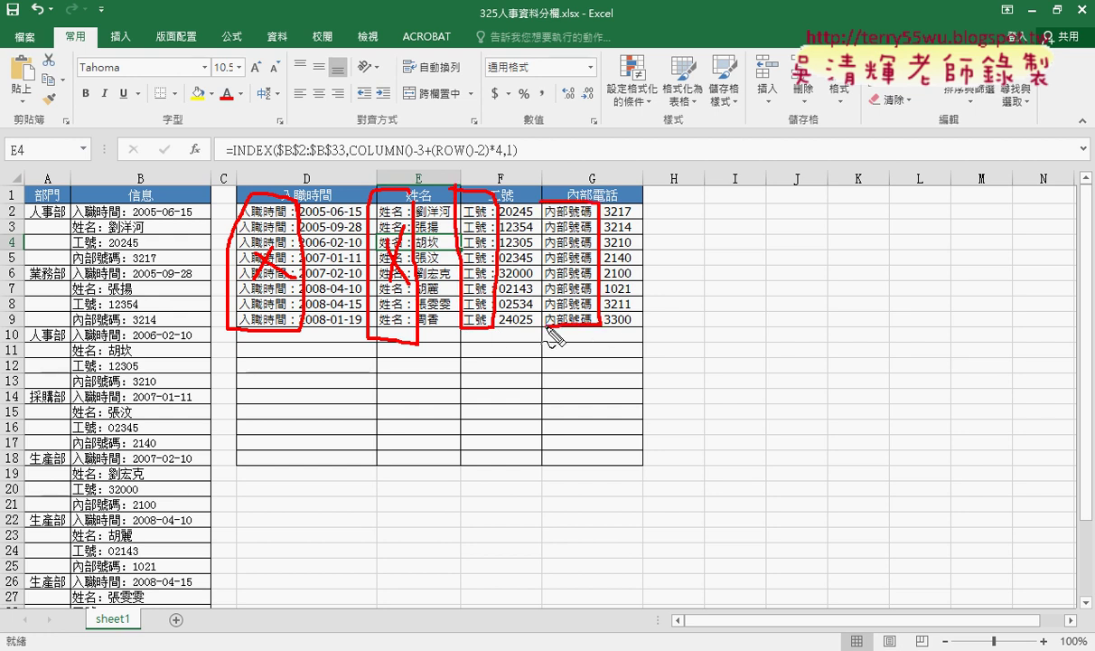
mouse_move(579, 233)
left_mouse_down()
mouse_move(560, 262)
mouse_move(576, 260)
left_mouse_up()
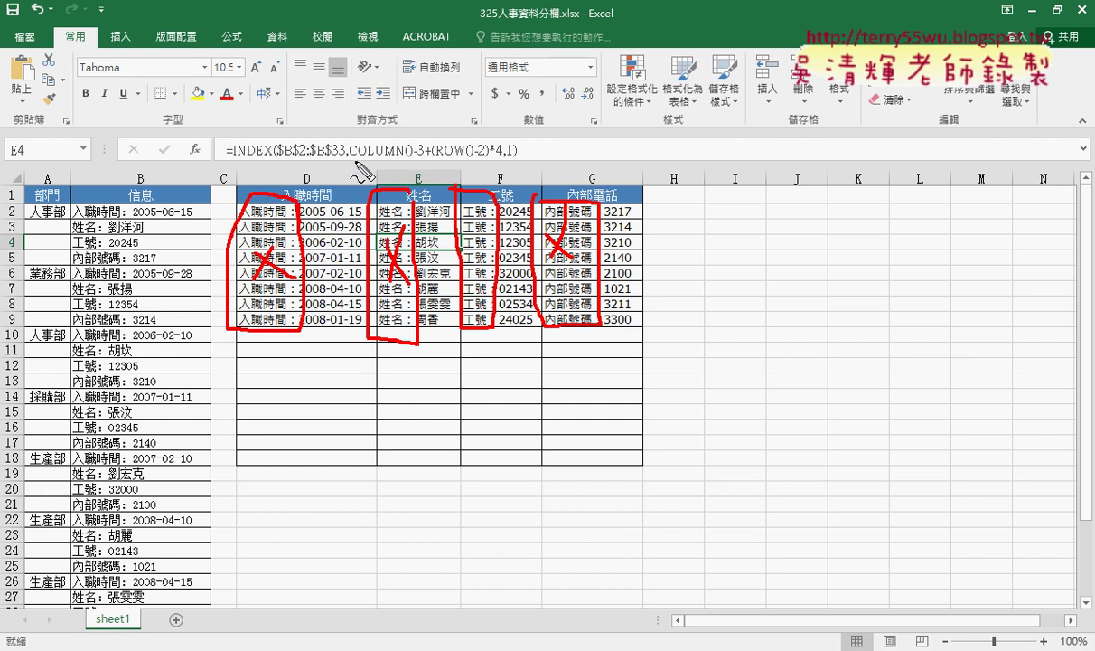
- Underline COLUMN()-3+(ROW()-2) as point 1 and INDEX as point 2 in the formula bar
left_click_drag(356, 161, 494, 160)
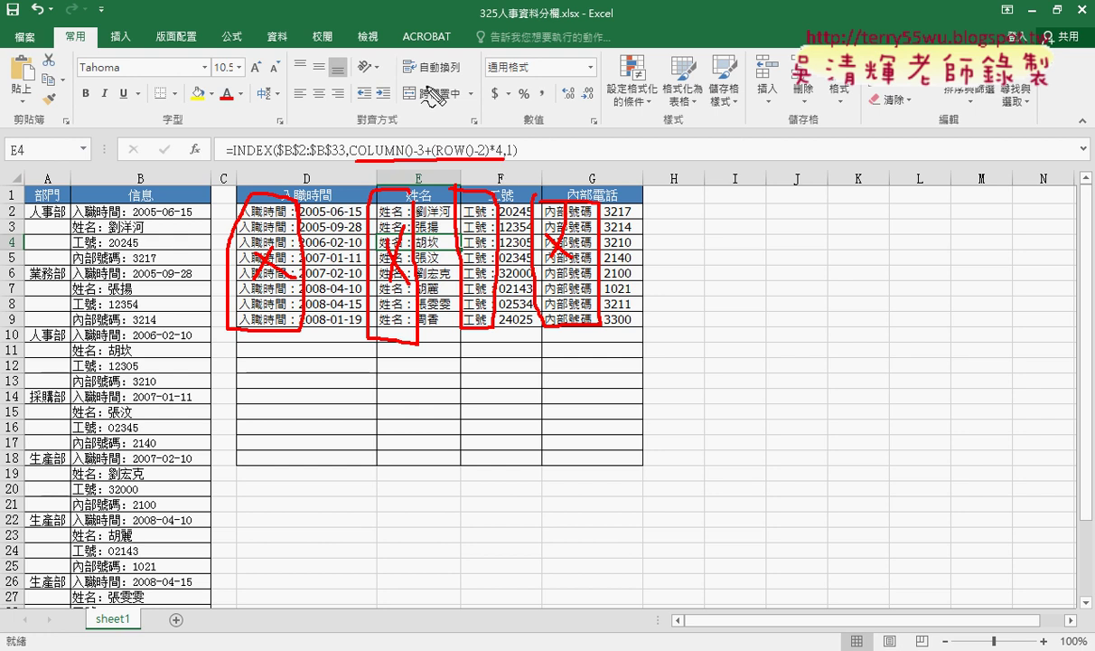
mouse_move(421, 101)
left_mouse_down()
mouse_move(425, 122)
mouse_move(442, 119)
left_mouse_up()
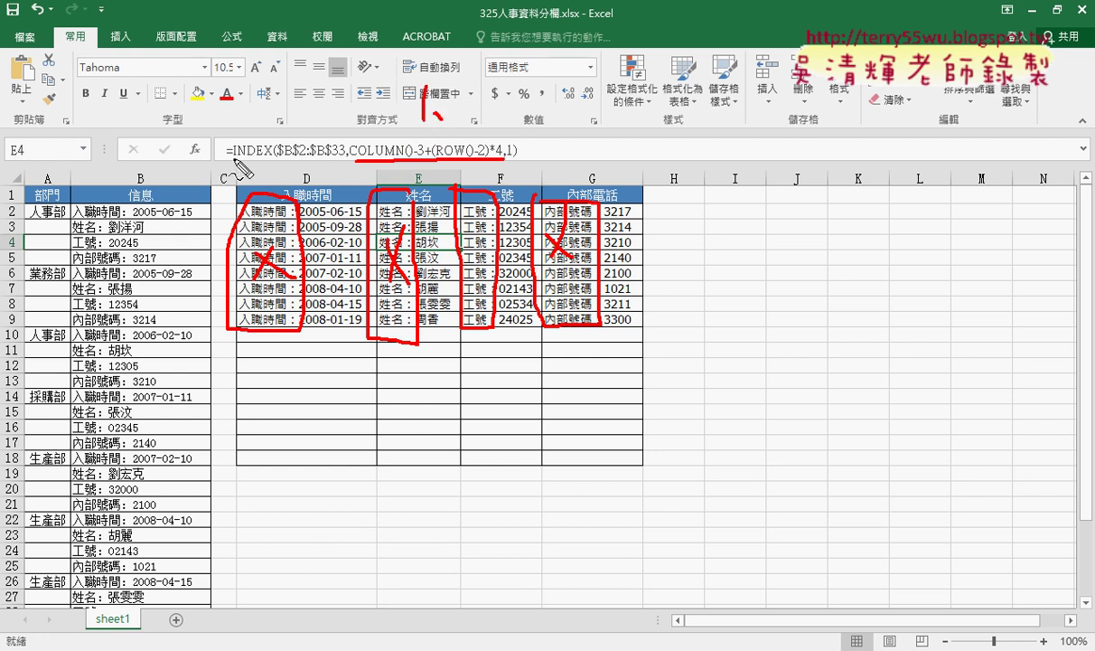
left_click_drag(233, 160, 271, 159)
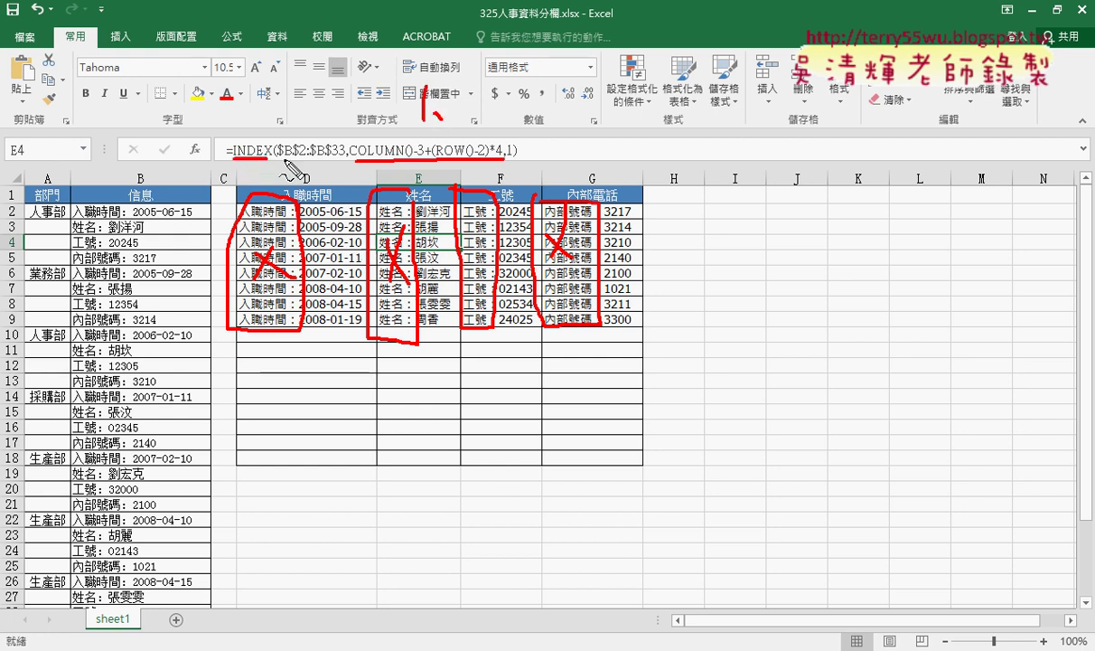
left_click_drag(259, 92, 312, 119)
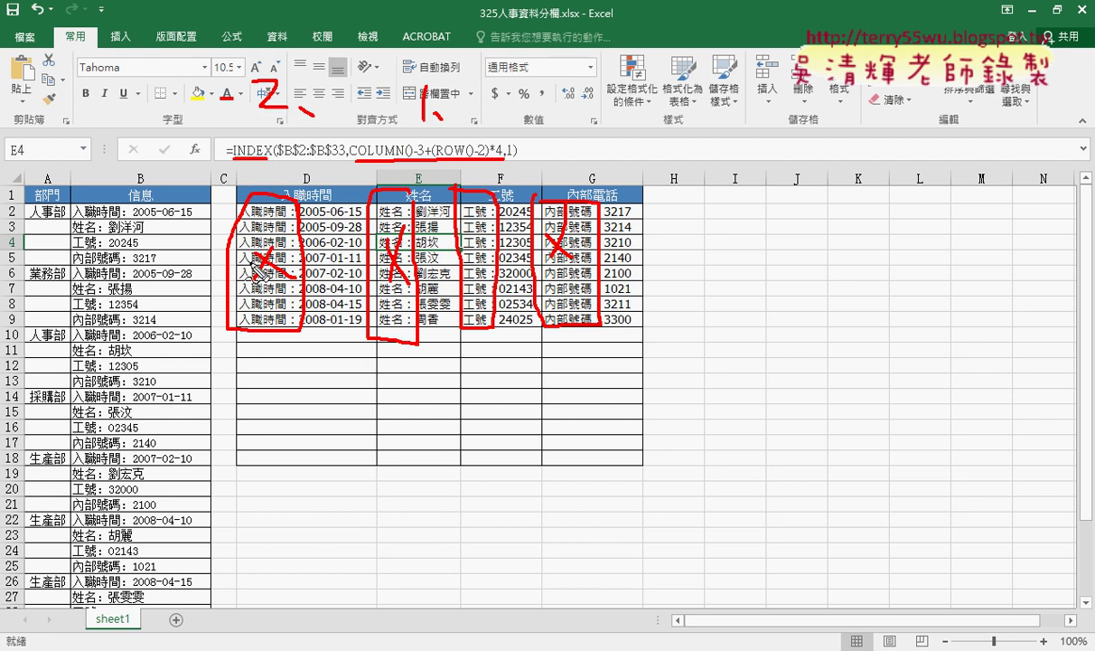